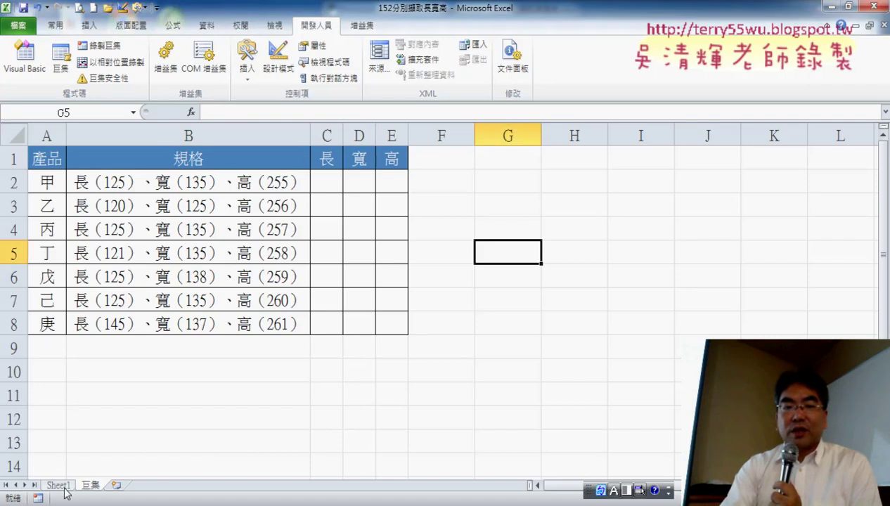
Show the formulas in C2:E8 and inspect the 長, 寬 and 高 formulas in C2, D2 and E2
key(ctrl+q)
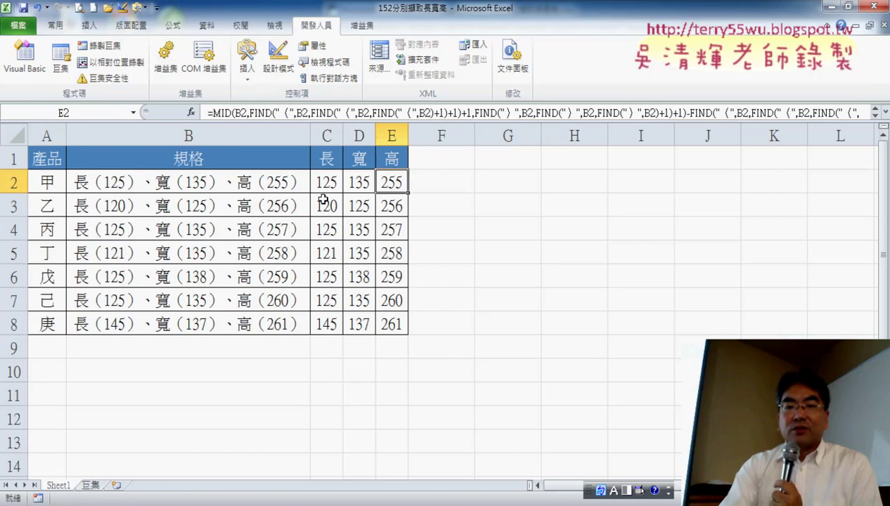
click(320, 186)
click(354, 182)
click(391, 184)
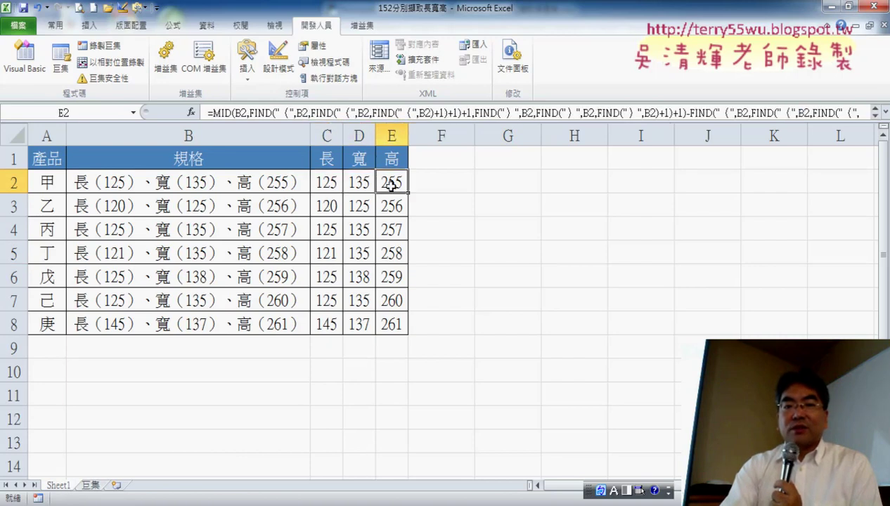
click(335, 184)
click(392, 181)
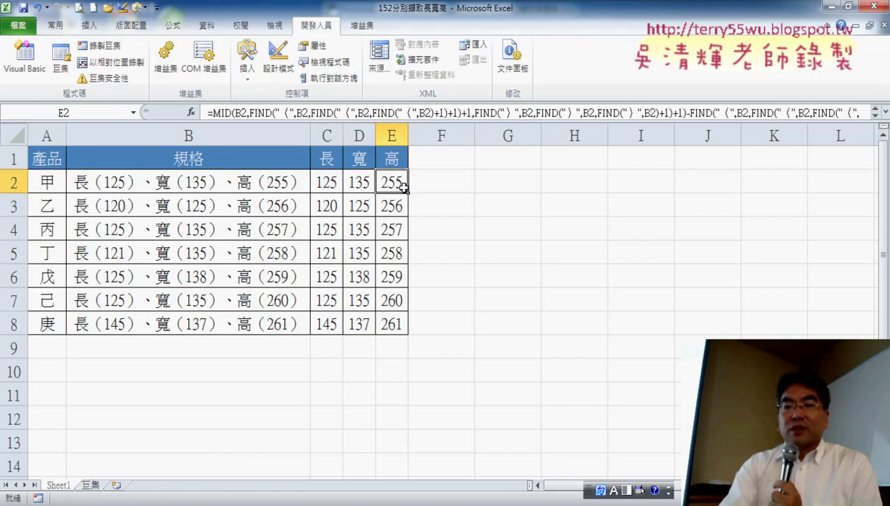
Expand the formula bar to read E2's full formula, then select F2 on the 巨集 sheet
click(885, 113)
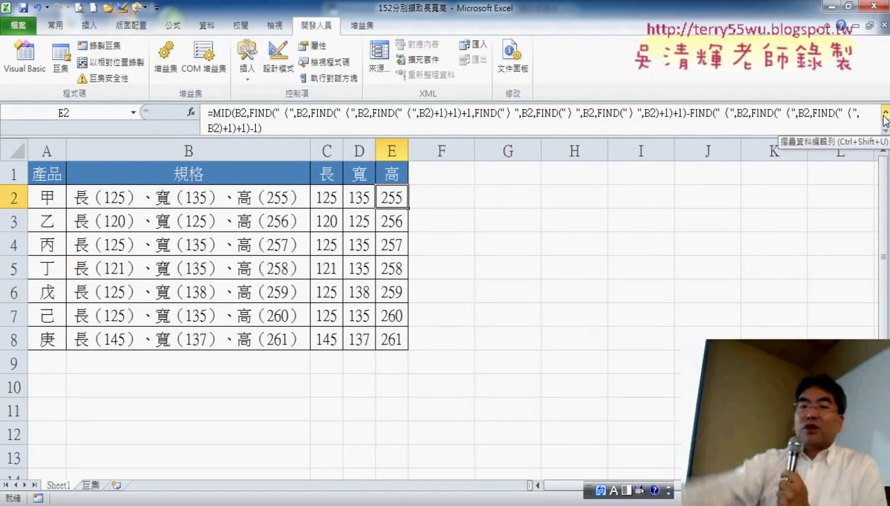
click(90, 487)
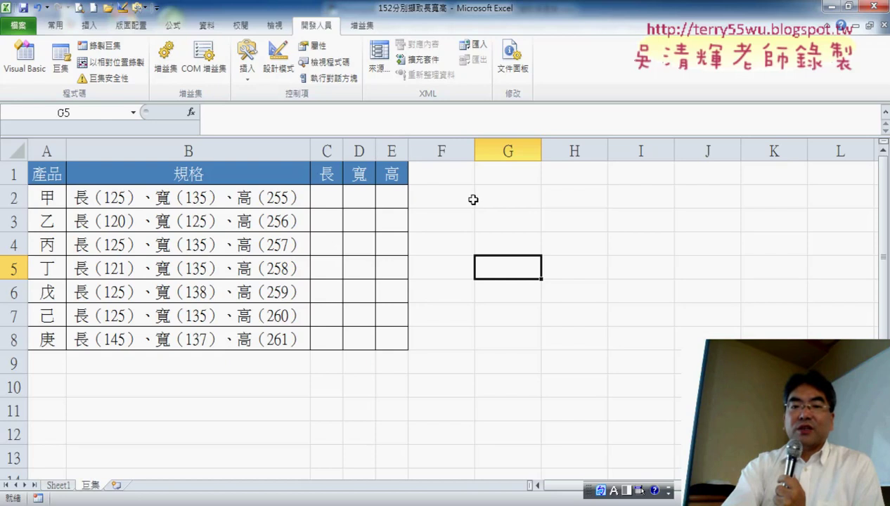
click(473, 200)
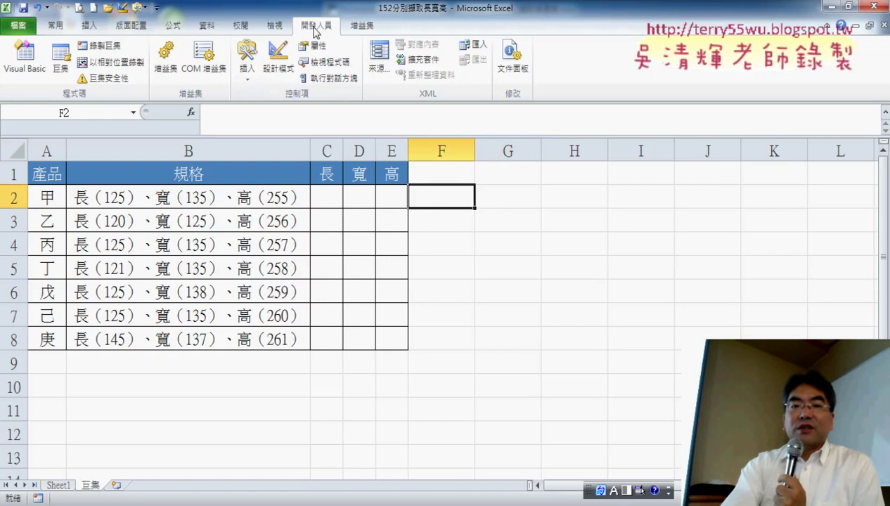
Start recording a macro named 資料剖析, stored in This Workbook
click(101, 49)
right_click(557, 122)
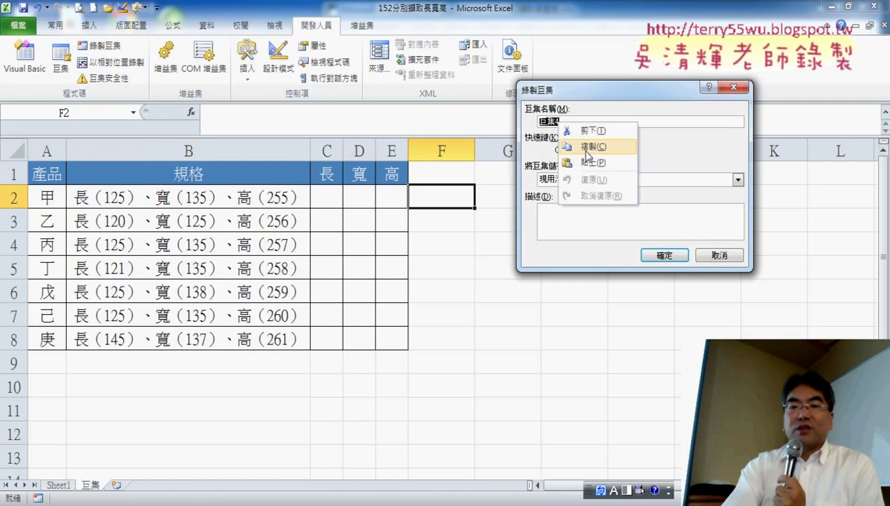
click(589, 162)
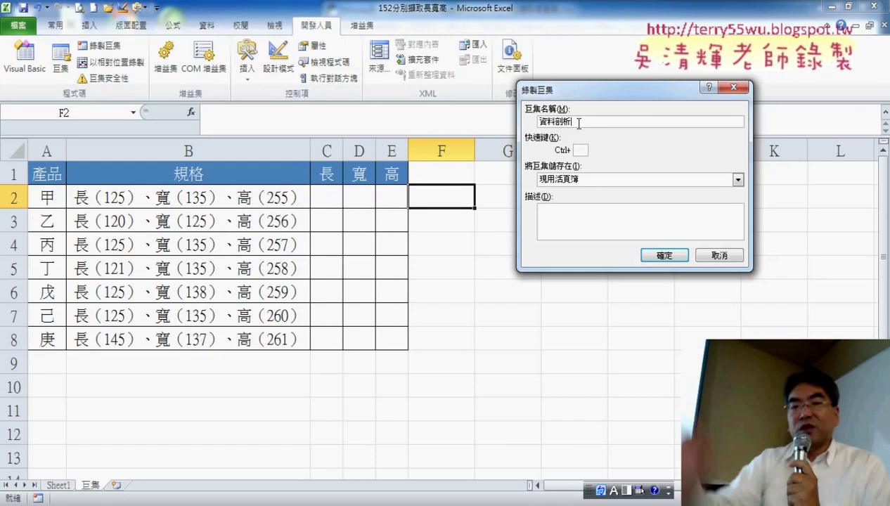
click(658, 257)
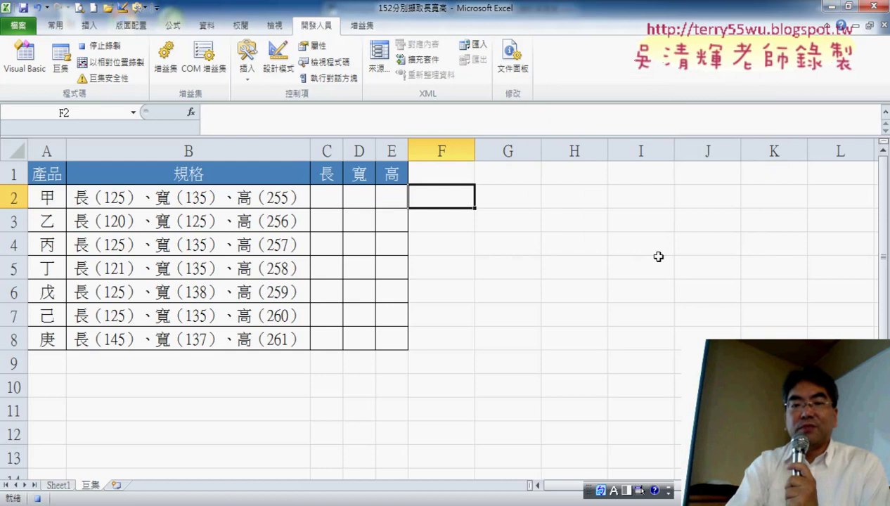
Select B2:B8 and set up a fixed-width Text to Columns split, with breaks placed after the parenthesis
click(244, 199)
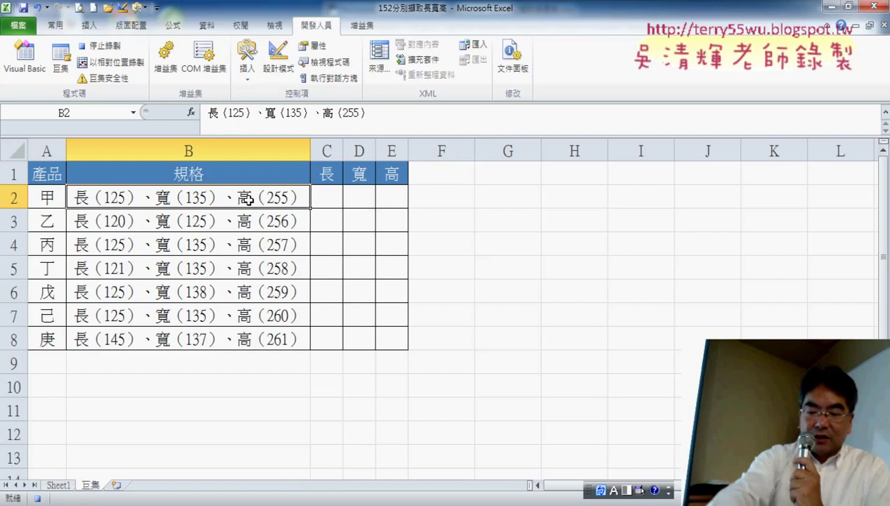
key(ctrl+shift+Down)
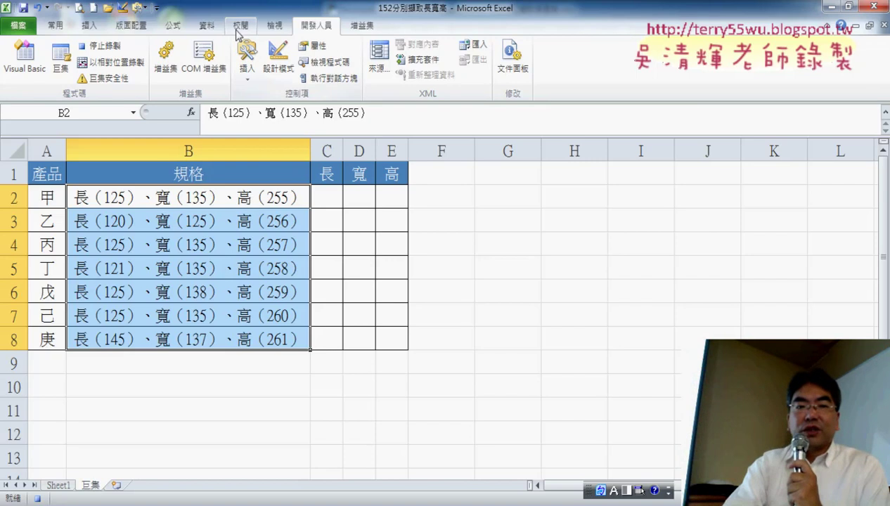
click(213, 27)
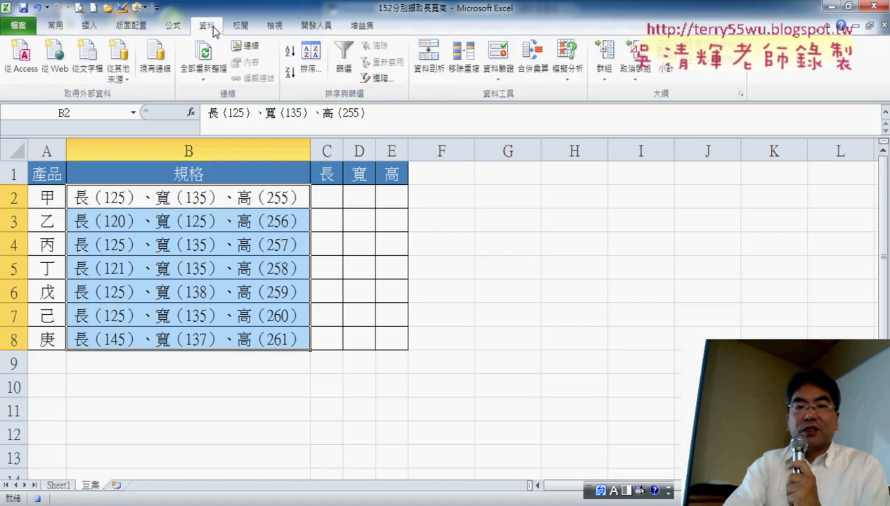
click(428, 60)
click(520, 141)
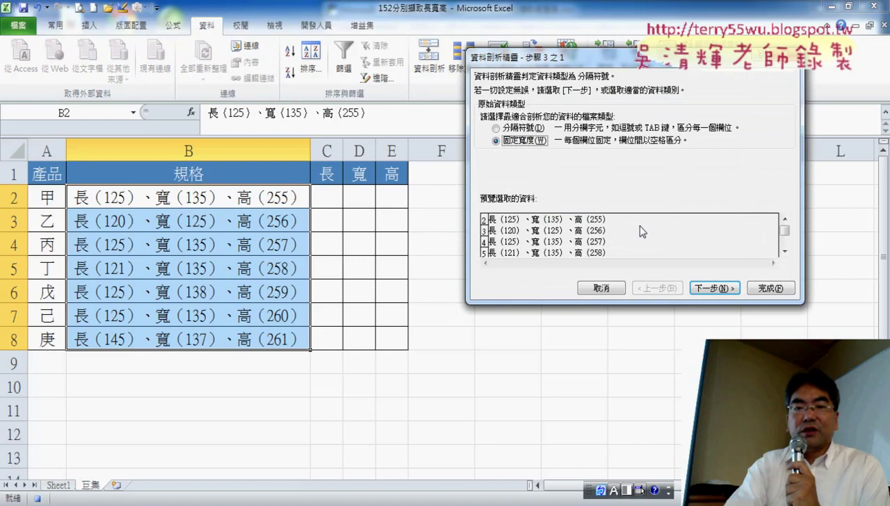
click(716, 288)
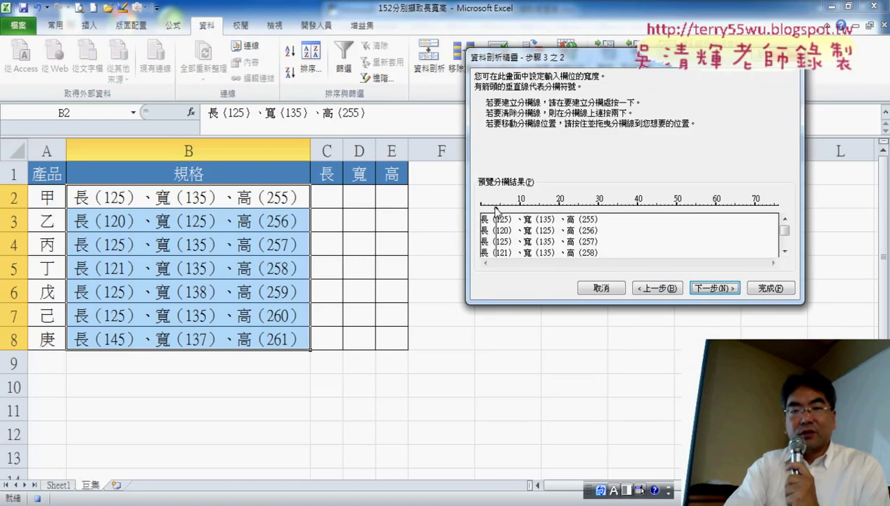
click(539, 203)
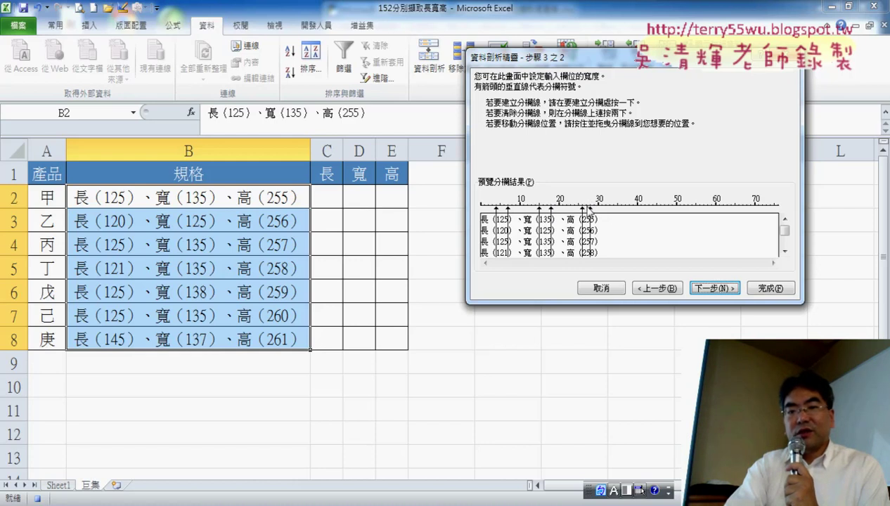
drag(595, 209, 596, 210)
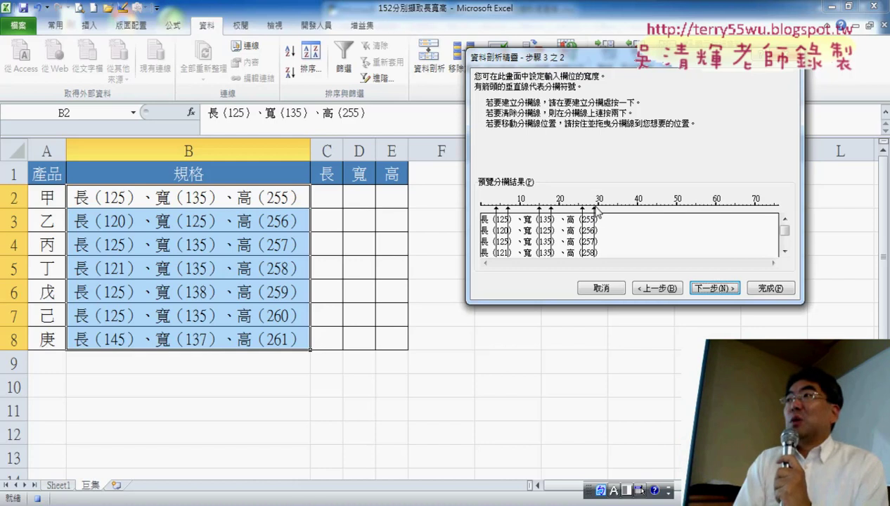
key(Return)
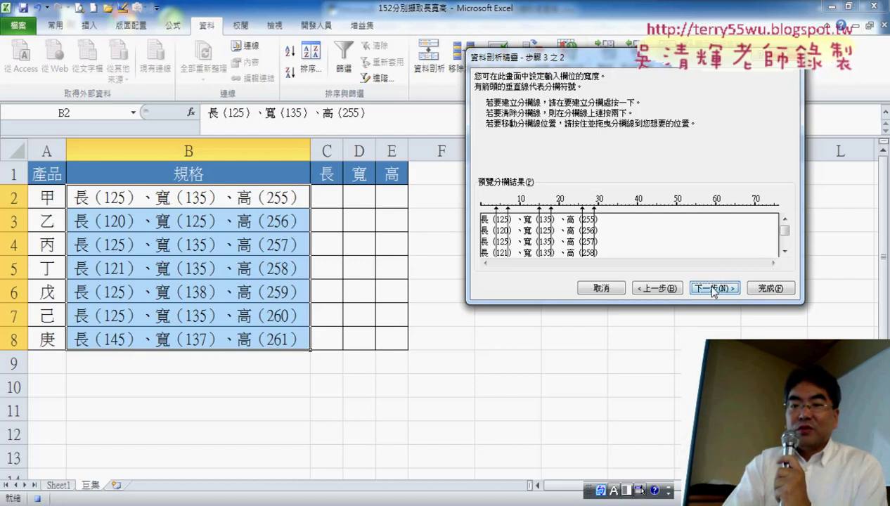
Skip the text columns, send the 長/寬/高 numbers to C2, and confirm replacing existing contents
click(508, 144)
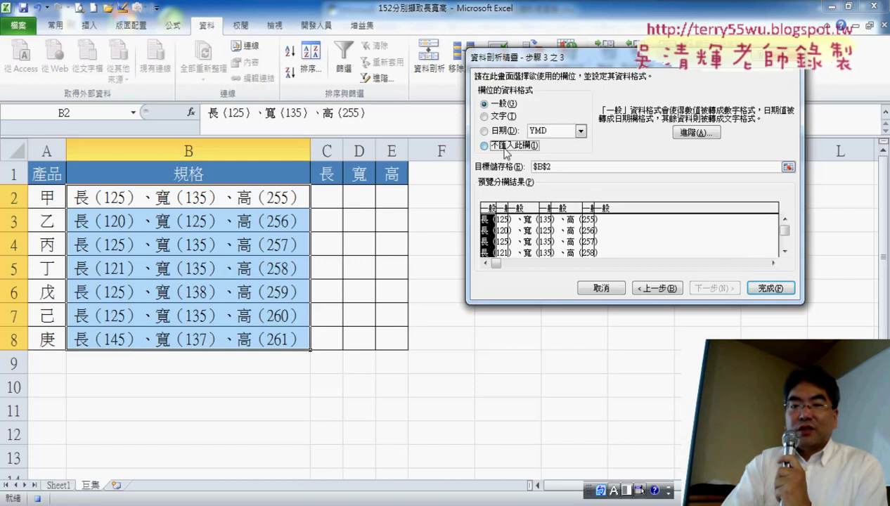
click(535, 242)
click(516, 148)
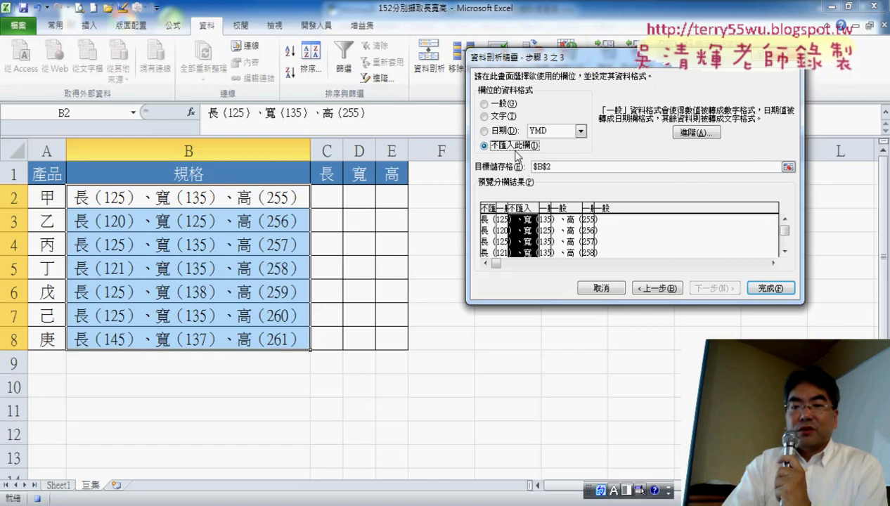
click(562, 232)
click(517, 146)
click(626, 242)
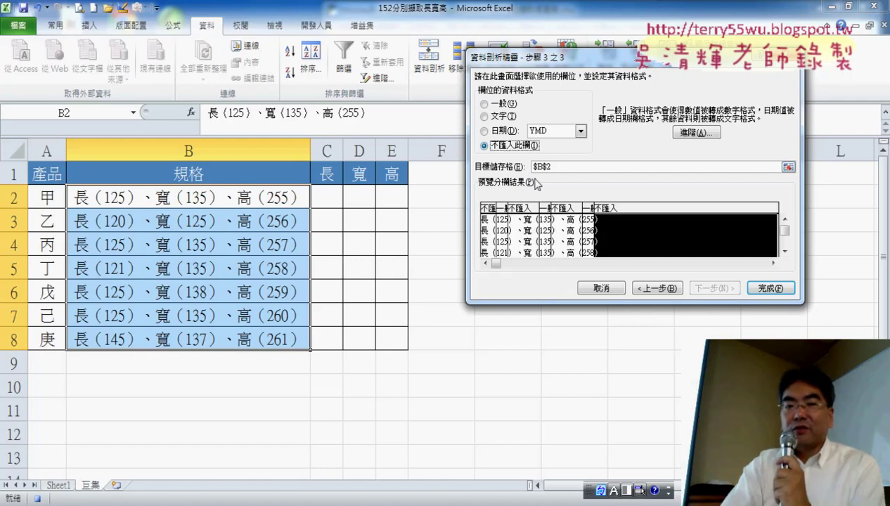
click(328, 196)
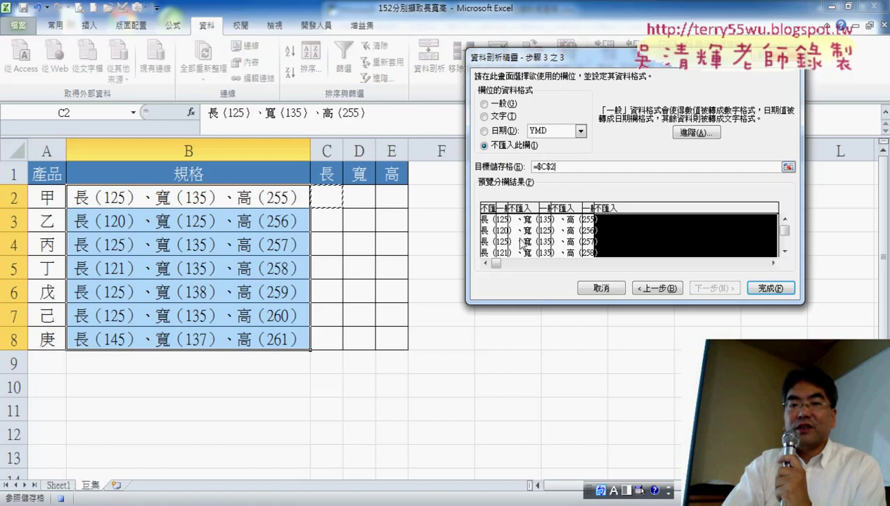
click(770, 288)
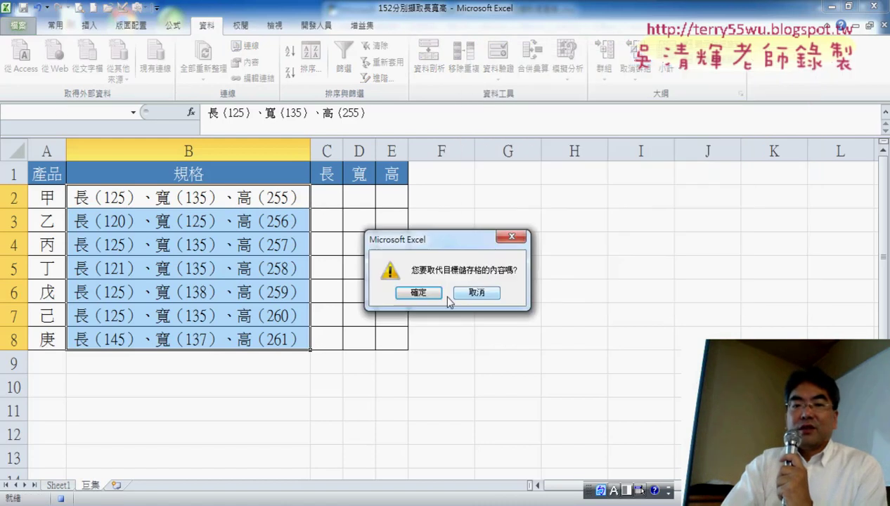
click(418, 293)
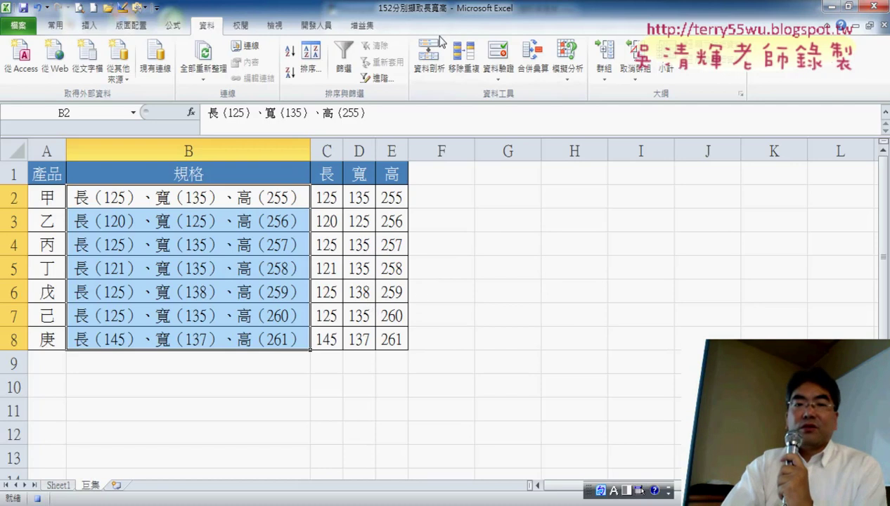
Stop recording the 資料剖析 macro and select cell H2
click(316, 26)
click(106, 46)
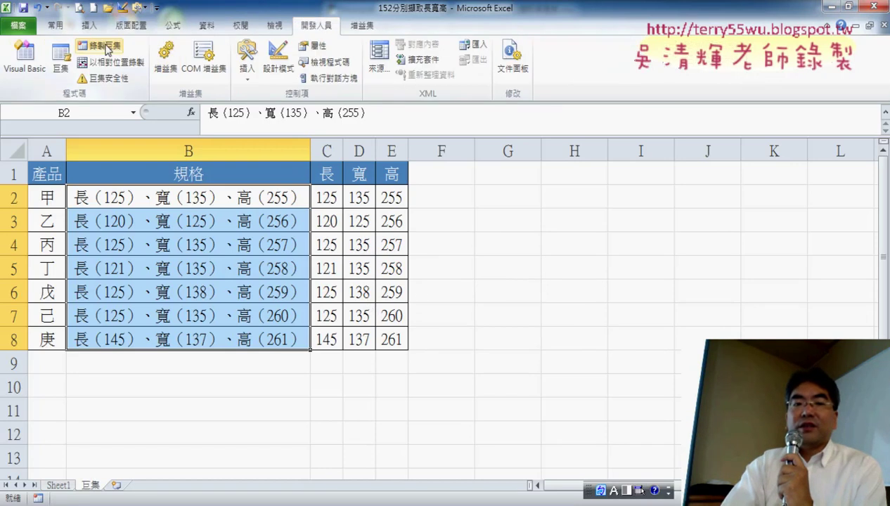
click(585, 204)
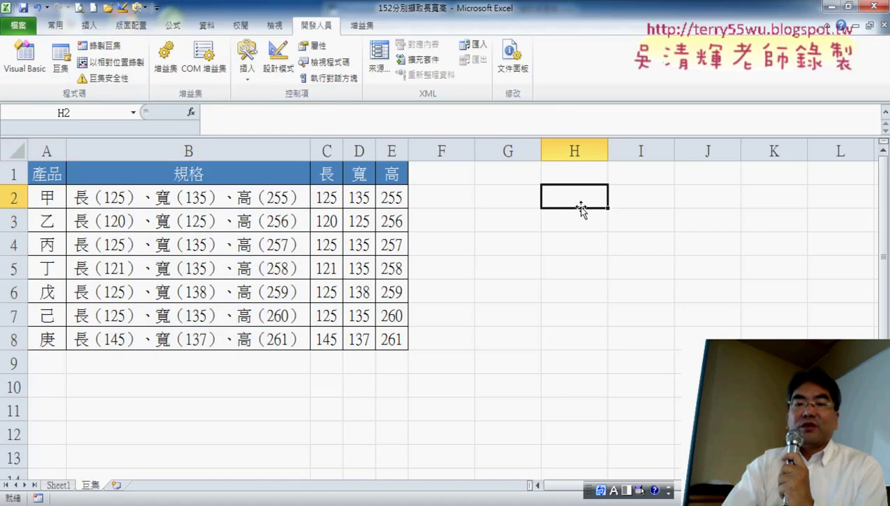
Record a macro named 清除 that deletes the values in C2:E8, then stop recording
click(99, 46)
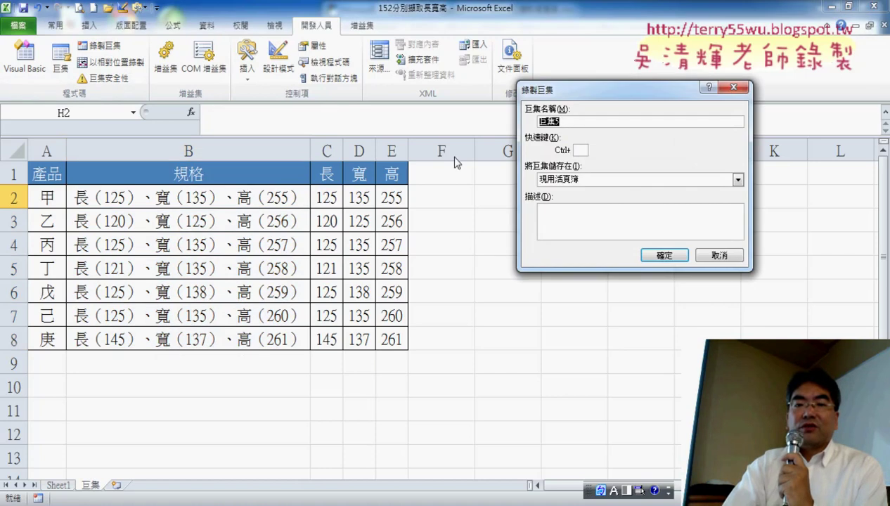
key(shift)
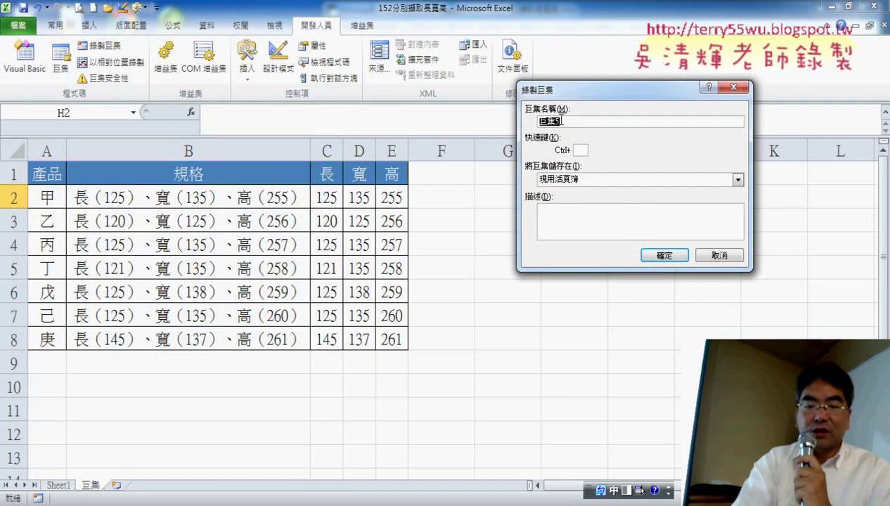
text(fu/ )
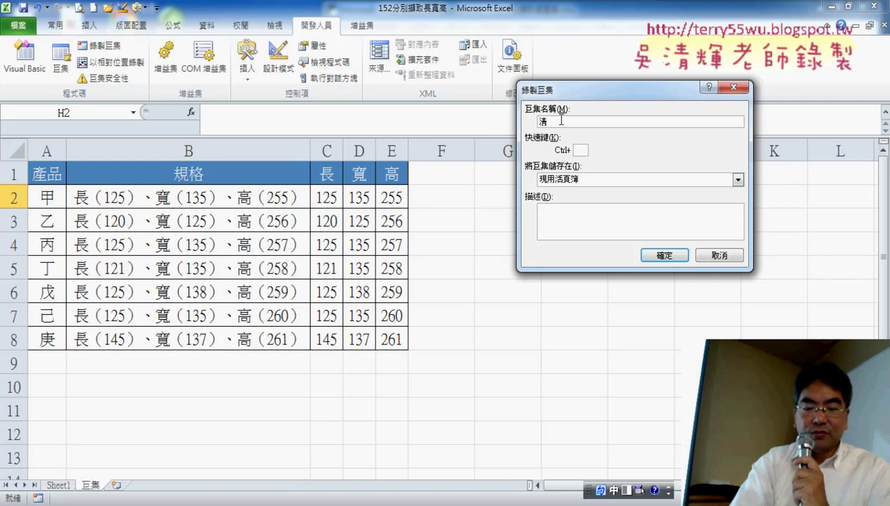
text(cjo6)
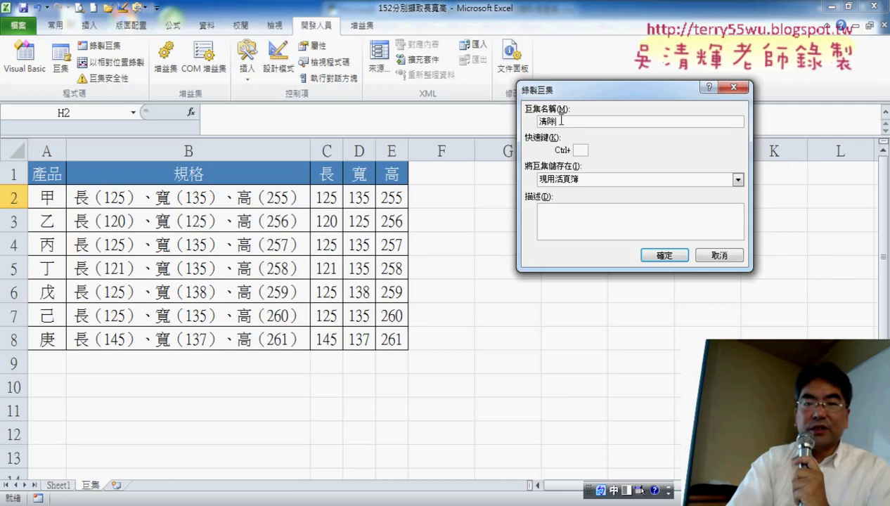
key(Return)
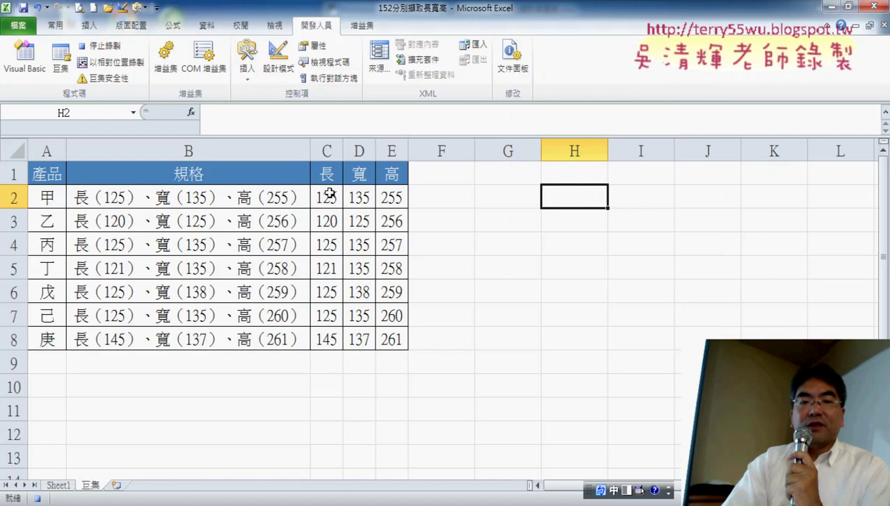
drag(330, 194, 392, 339)
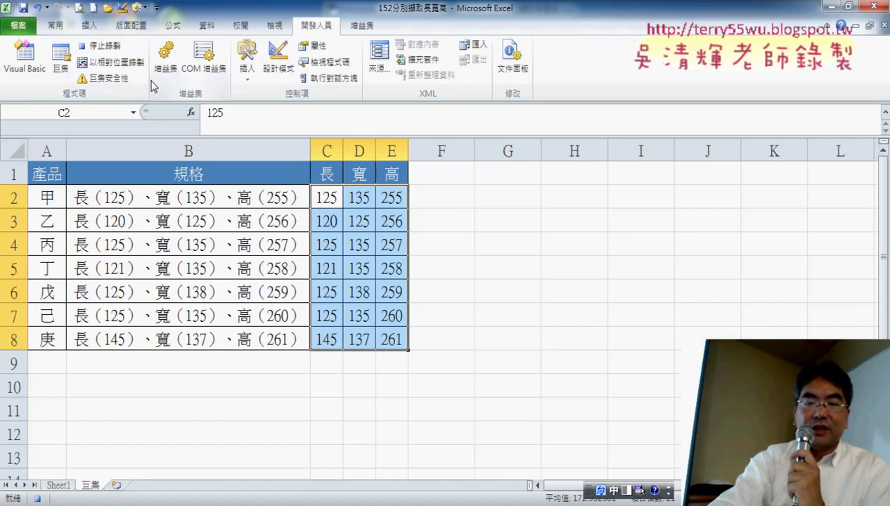
key(Delete)
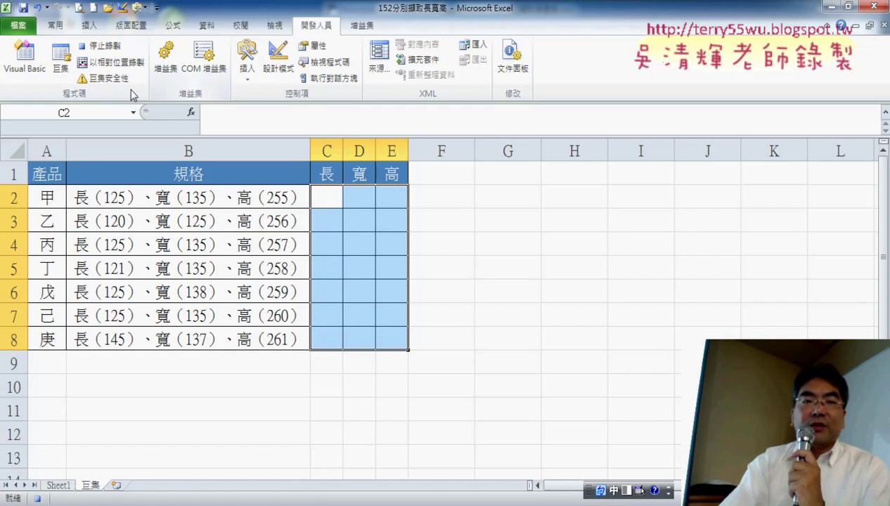
click(103, 47)
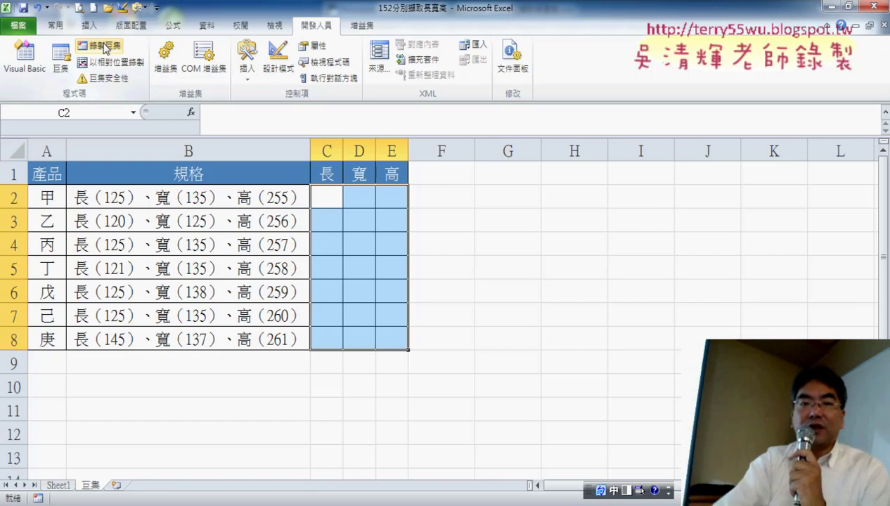
Draw a form-control button near G2 and assign it the 資料剖析 macro
click(457, 197)
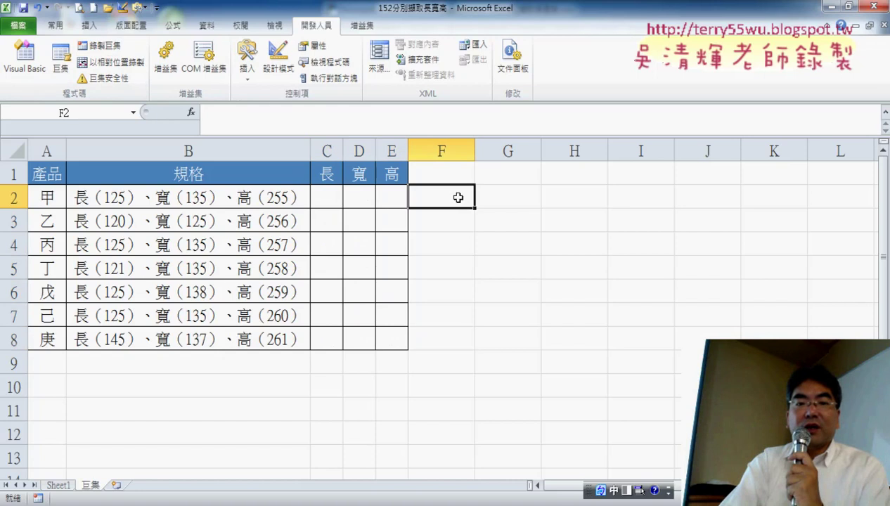
click(247, 60)
click(242, 107)
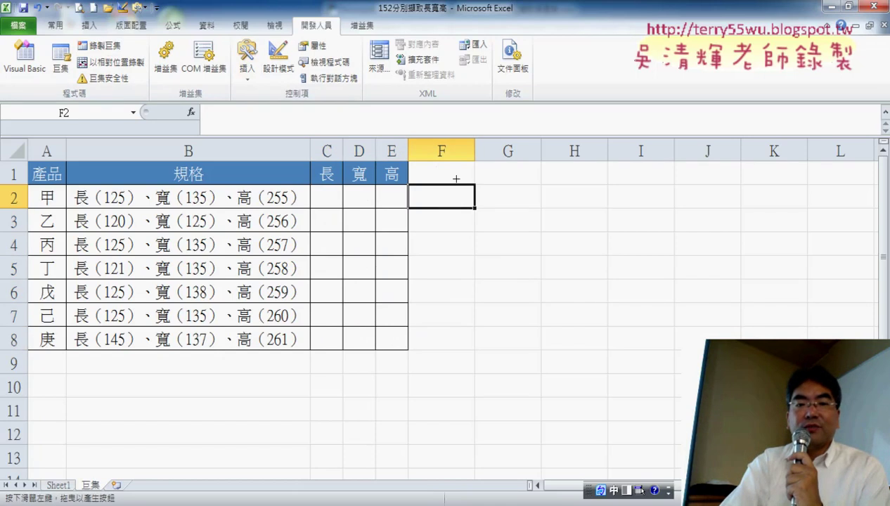
drag(456, 179, 591, 216)
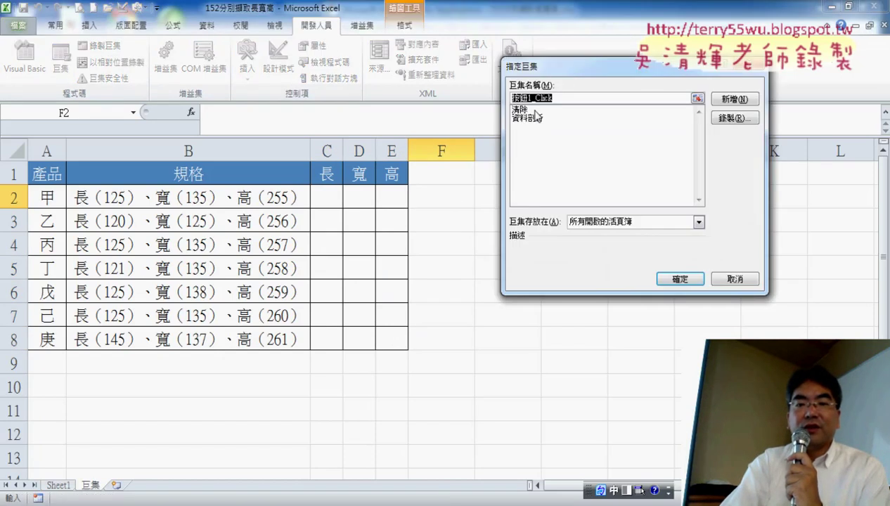
click(529, 117)
drag(543, 98, 510, 98)
right_click(528, 99)
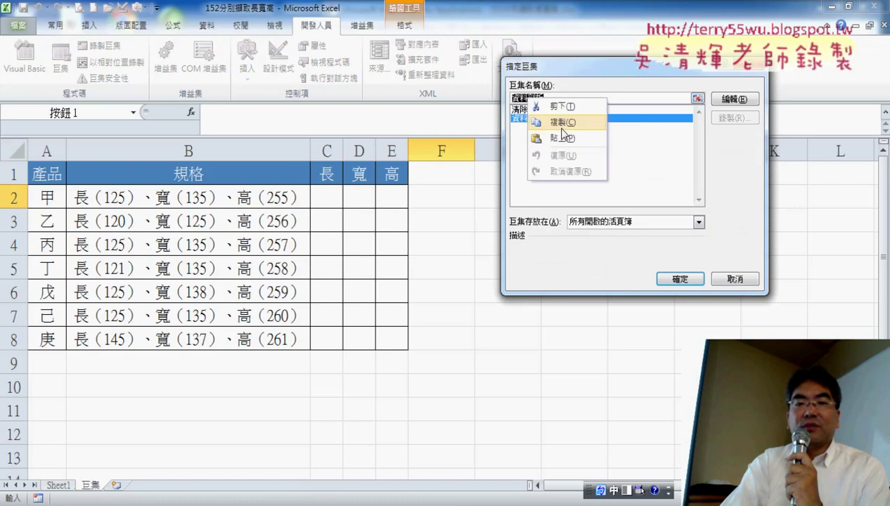
click(562, 125)
click(677, 279)
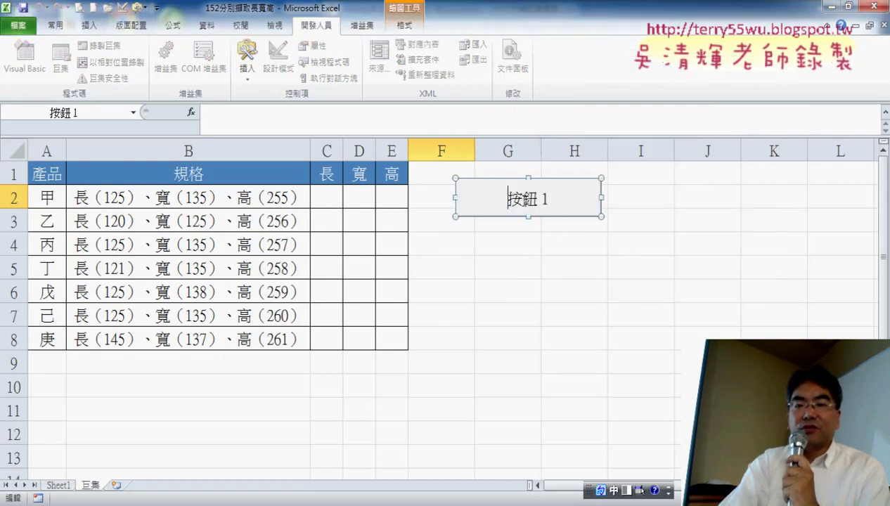
Caption the button 資料剖析 and copy it
key(Delete)
key(Delete)
key(Delete)
key(Delete)
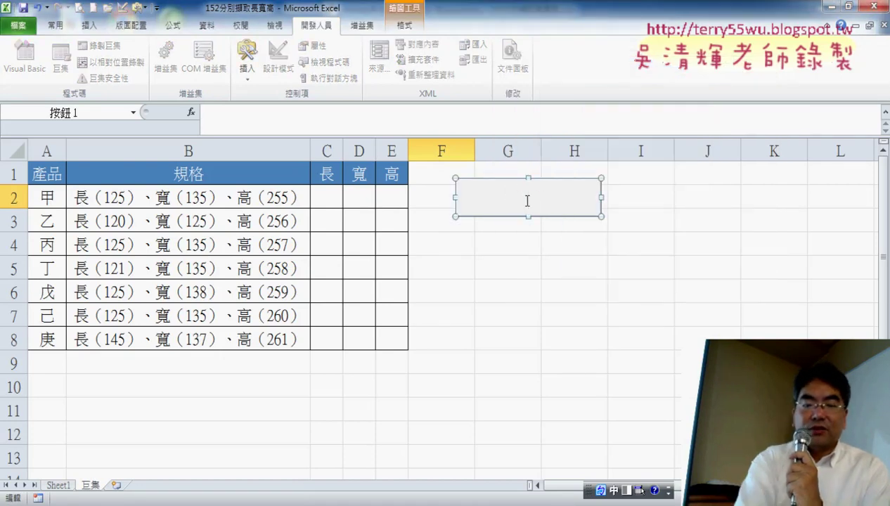
text(資料剖析)
right_click(542, 220)
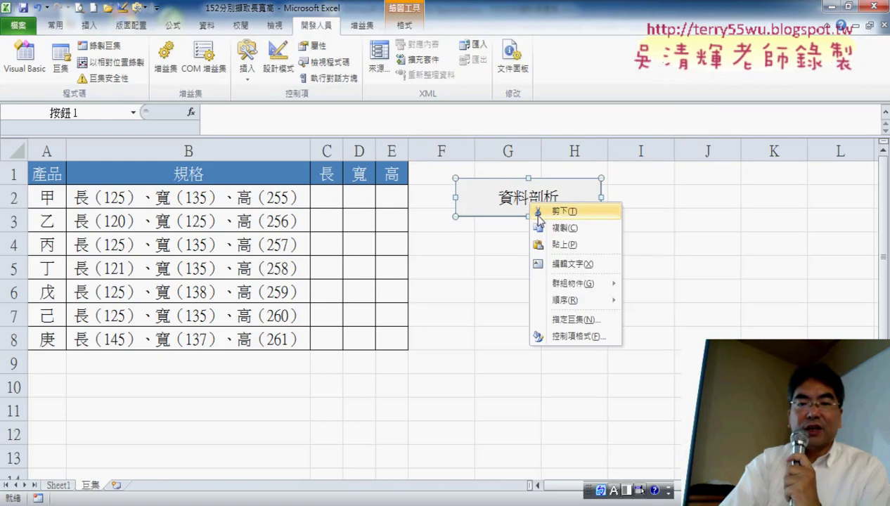
click(463, 241)
Paste a copy of the button just below the first and assign it the 清除 macro
right_click(467, 251)
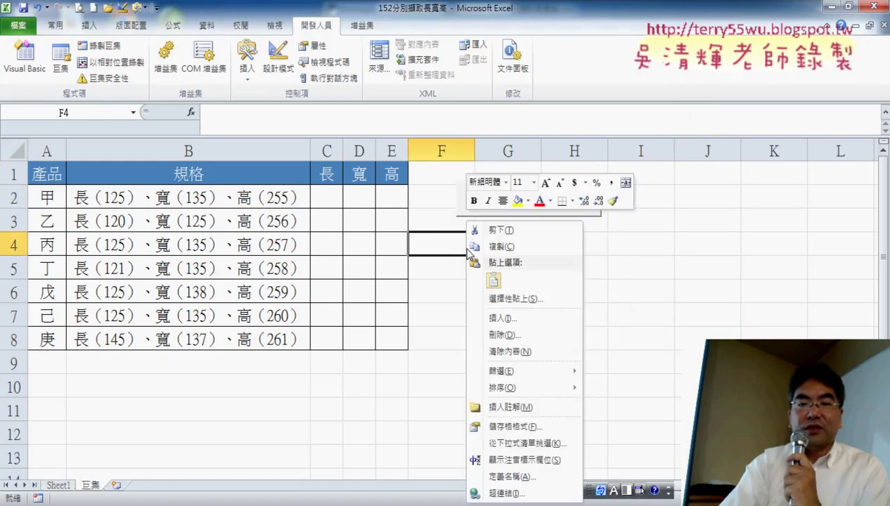
click(493, 280)
drag(518, 257, 518, 235)
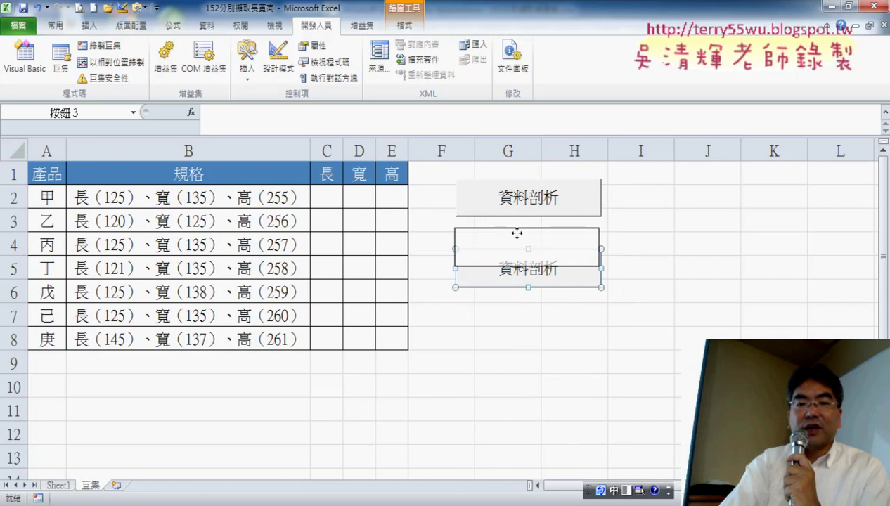
click(622, 262)
right_click(591, 253)
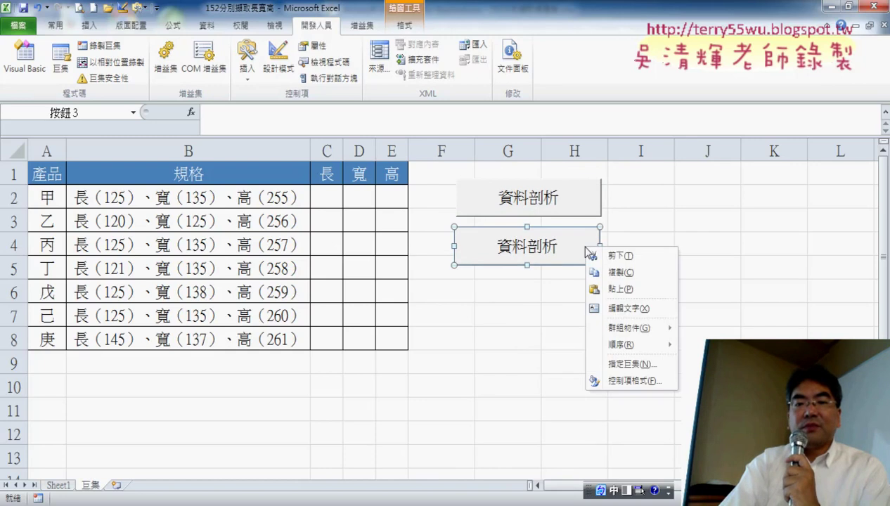
click(633, 364)
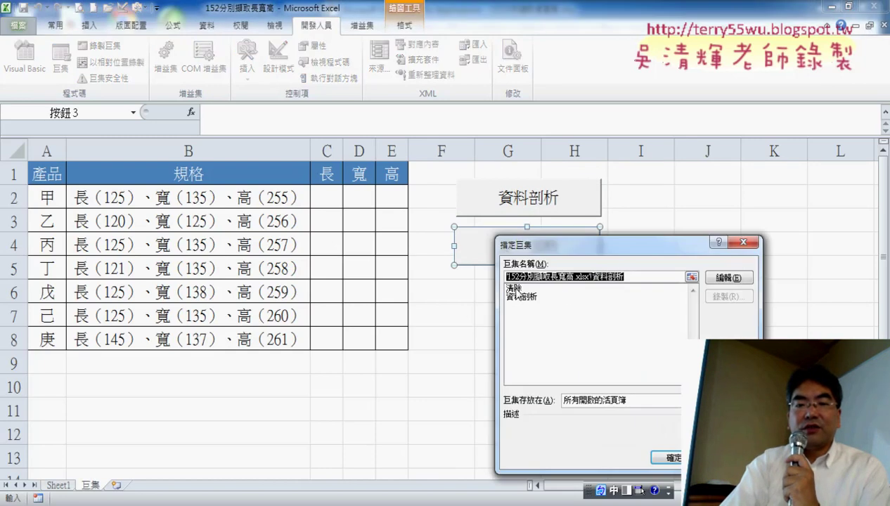
click(514, 288)
right_click(536, 288)
key(Escape)
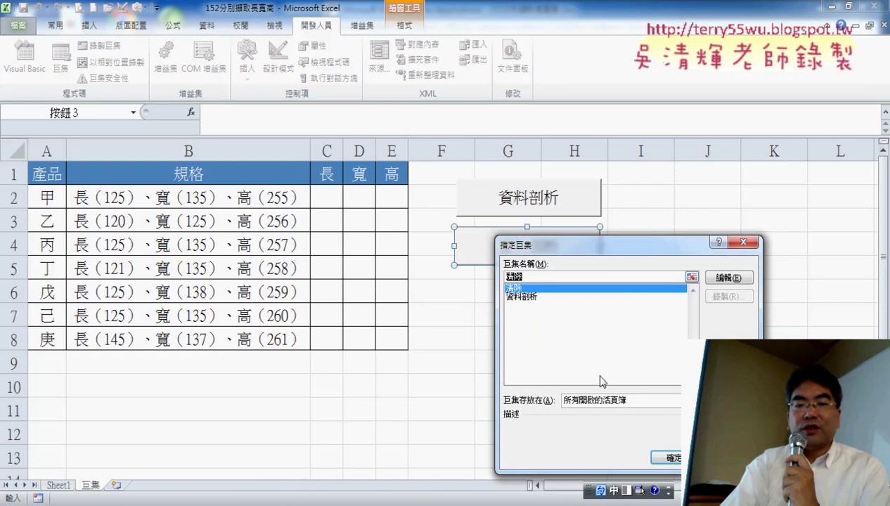
click(668, 457)
Change the copied button's caption from 資料剖析 to 清除
click(521, 242)
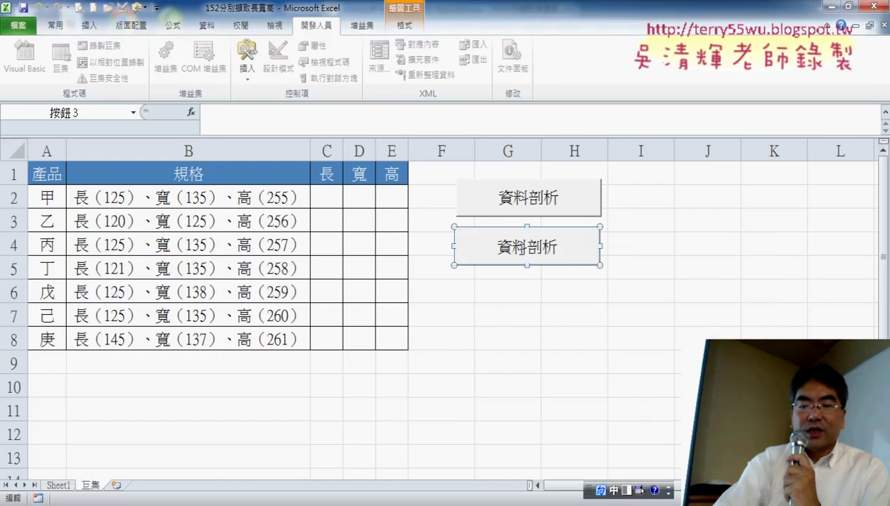
key(BackSpace)
key(BackSpace)
key(Delete)
key(Delete)
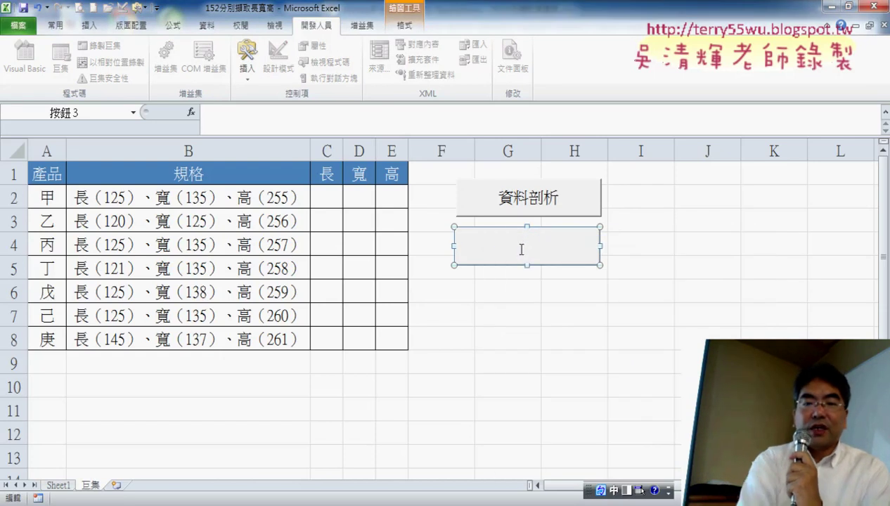
text(清除)
click(678, 339)
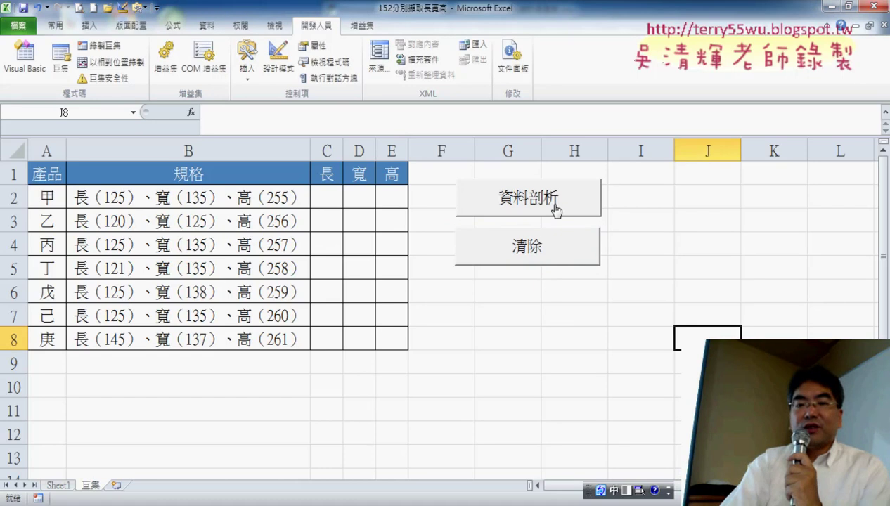
Run the 資料剖析 button, confirming the replace prompt, then run 清除 and select A7:A8
click(533, 201)
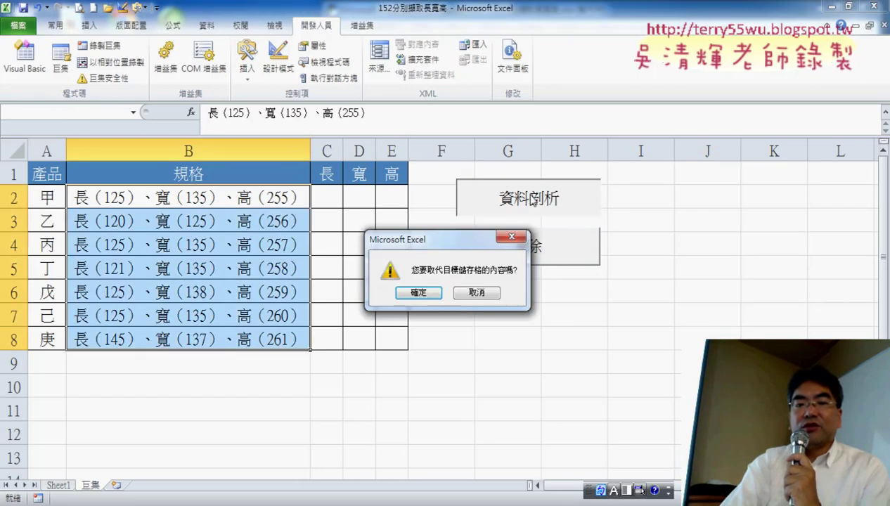
drag(460, 244, 603, 110)
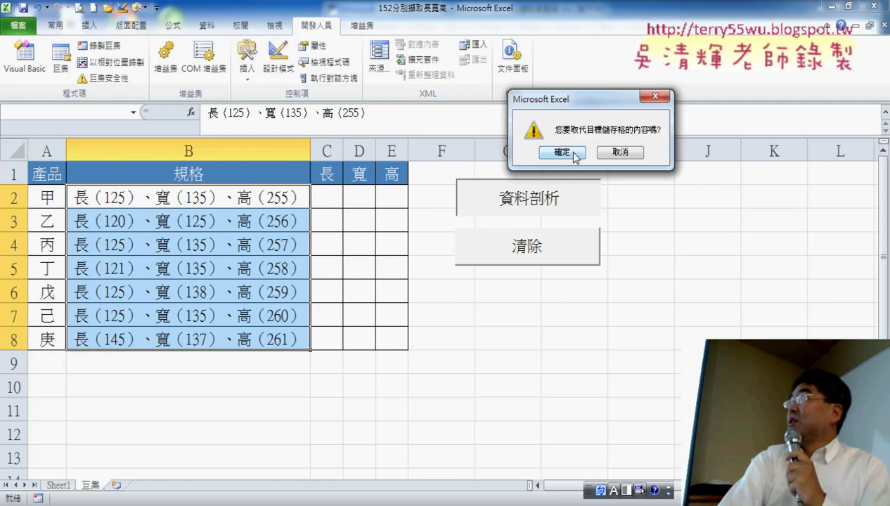
click(566, 155)
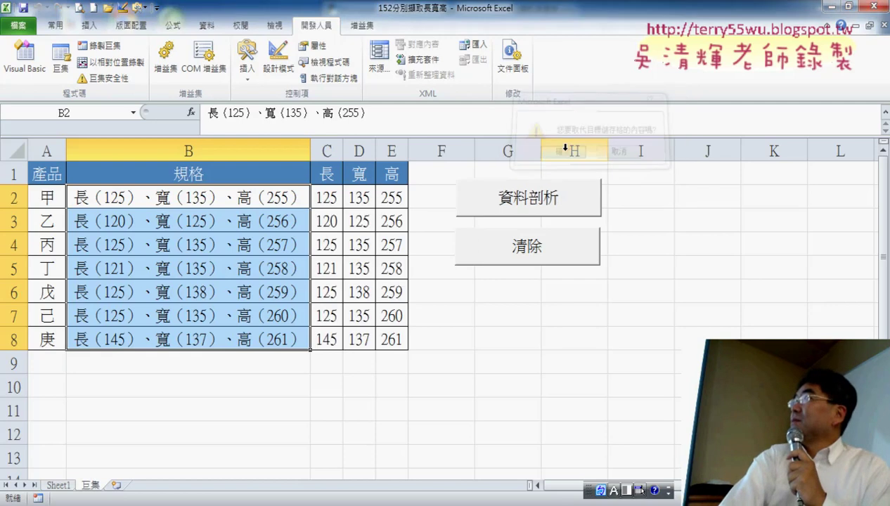
click(542, 261)
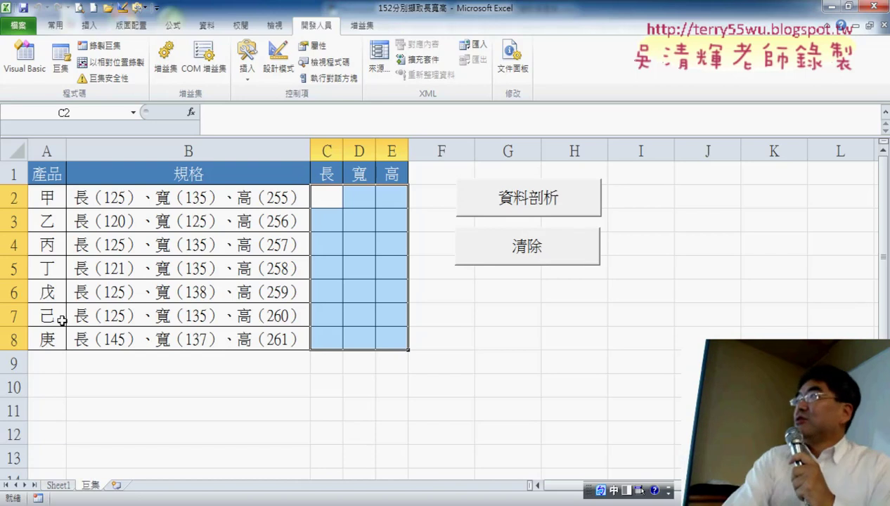
drag(49, 320, 70, 420)
Fill the products down to 癸 in A11 and copy the B6:B8 specs into B9:B11
drag(113, 292, 146, 345)
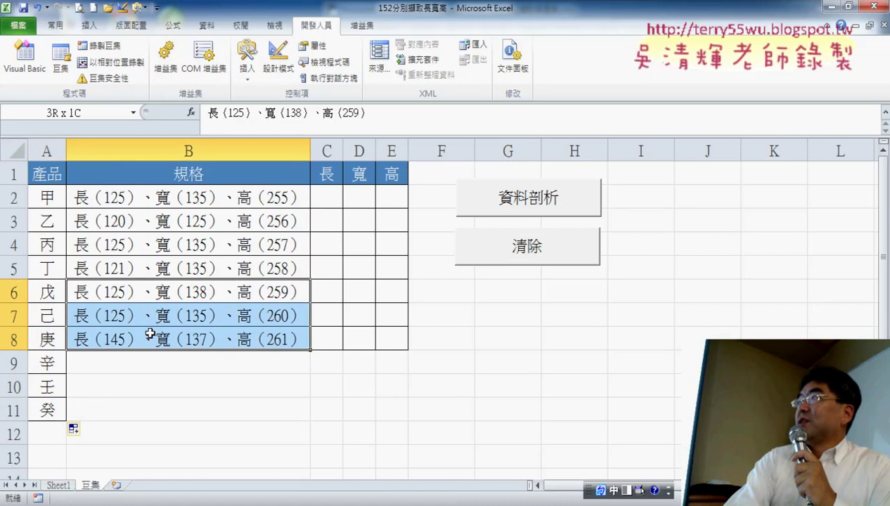
right_click(152, 343)
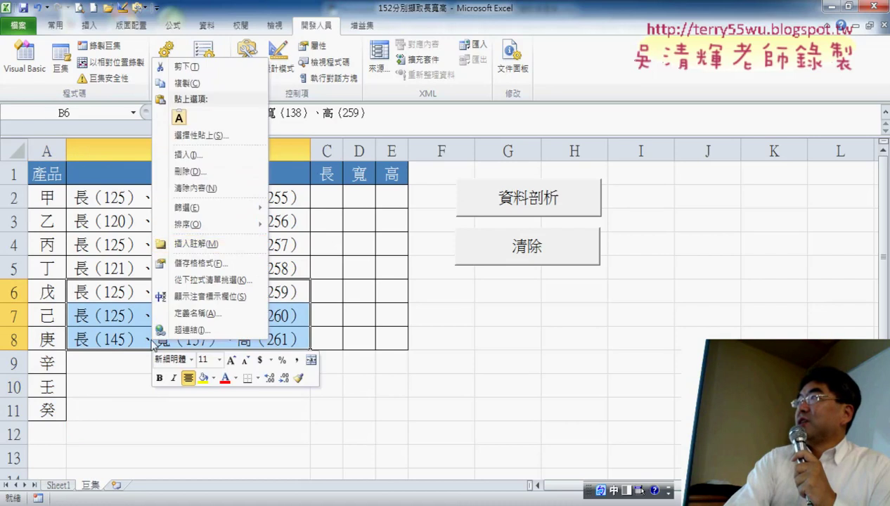
click(187, 83)
click(124, 364)
right_click(134, 361)
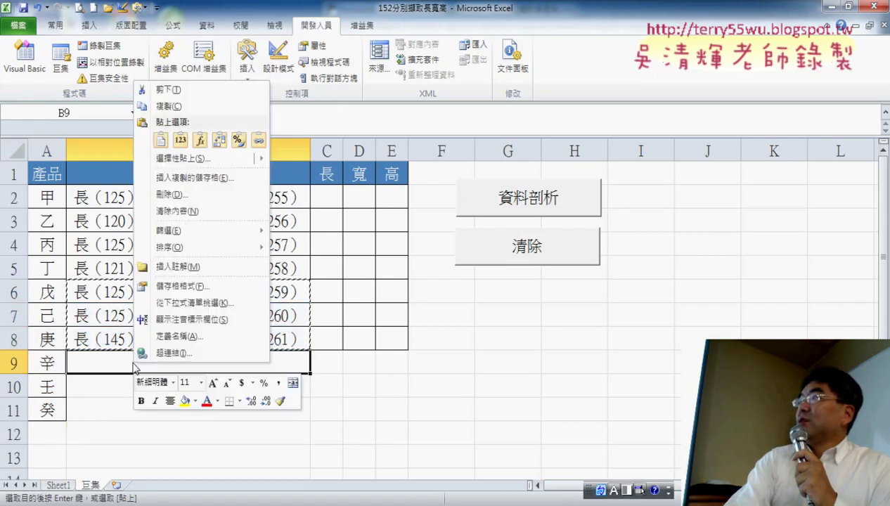
click(161, 140)
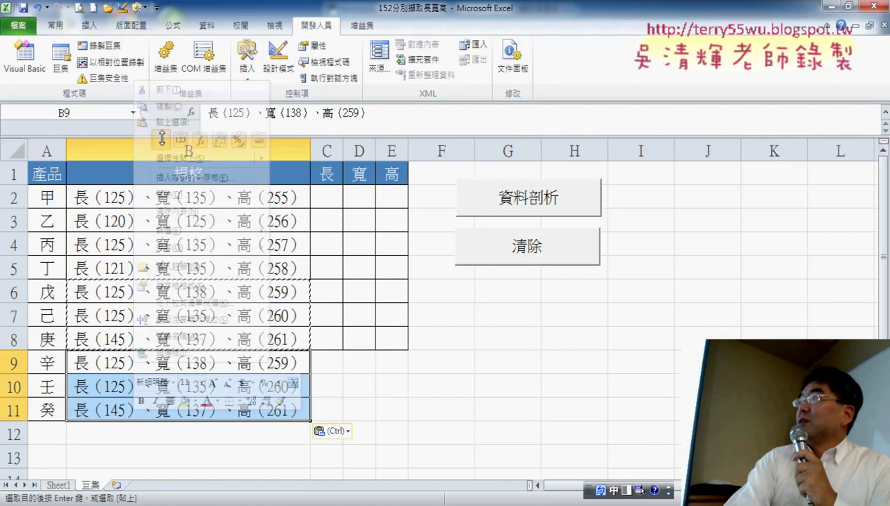
Run 資料剖析, confirm the replace prompt, then run 清除
click(530, 214)
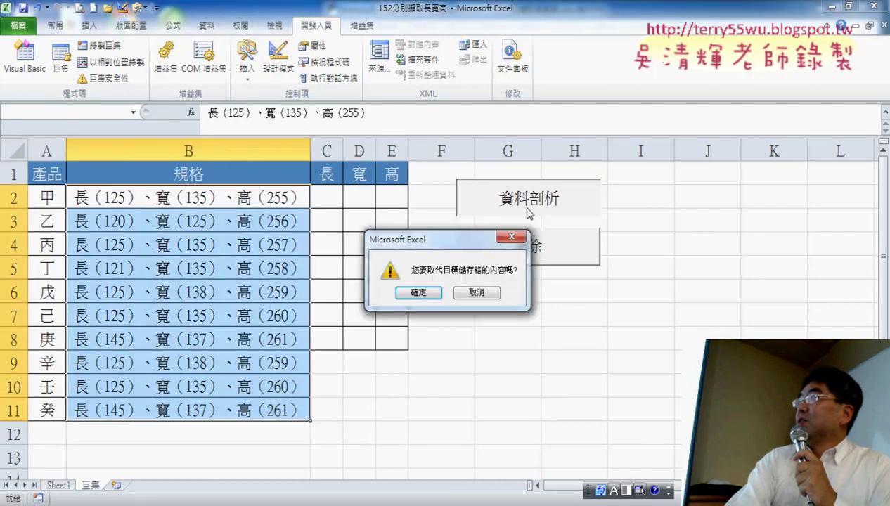
click(417, 295)
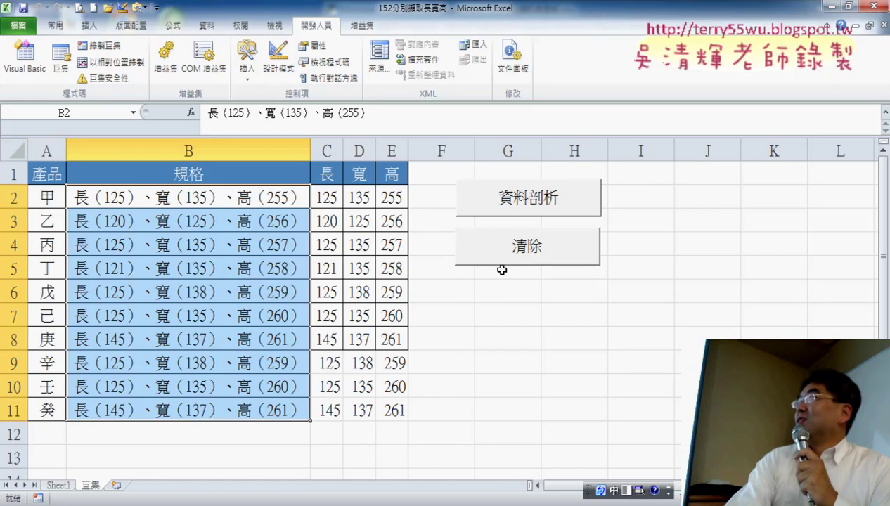
click(512, 250)
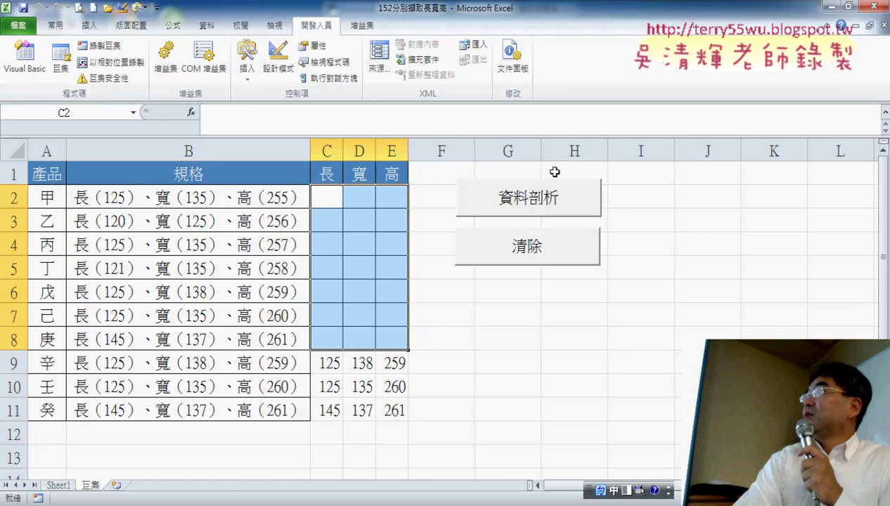
click(557, 200)
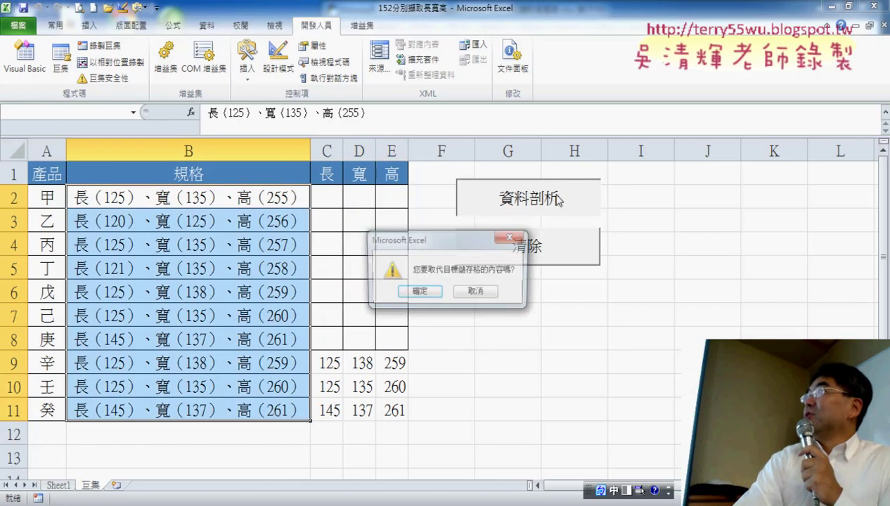
click(419, 293)
click(511, 249)
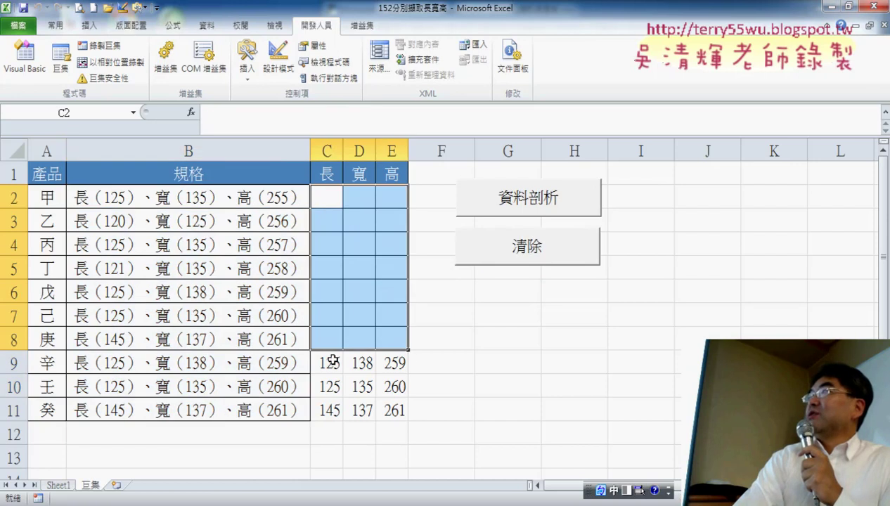
drag(332, 361, 391, 408)
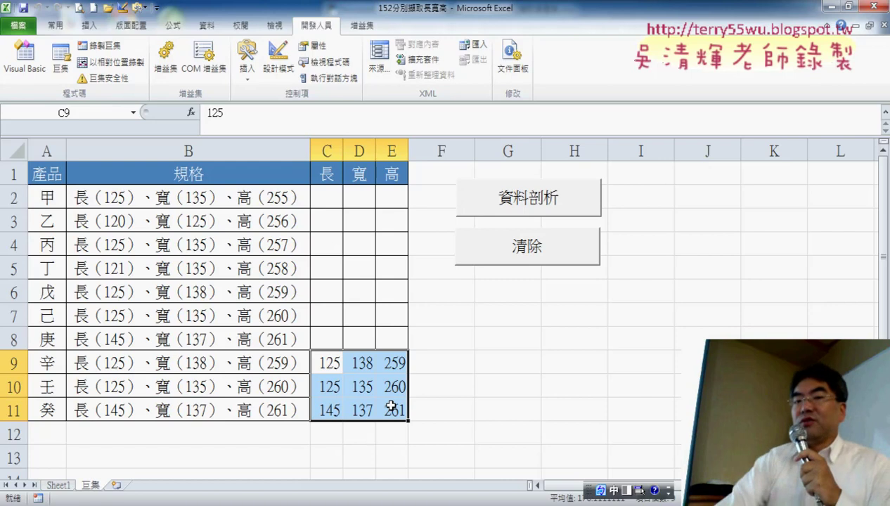
Edit the 資料剖析 macro from its button, delete the comment lines under Sub, and run it
right_click(529, 209)
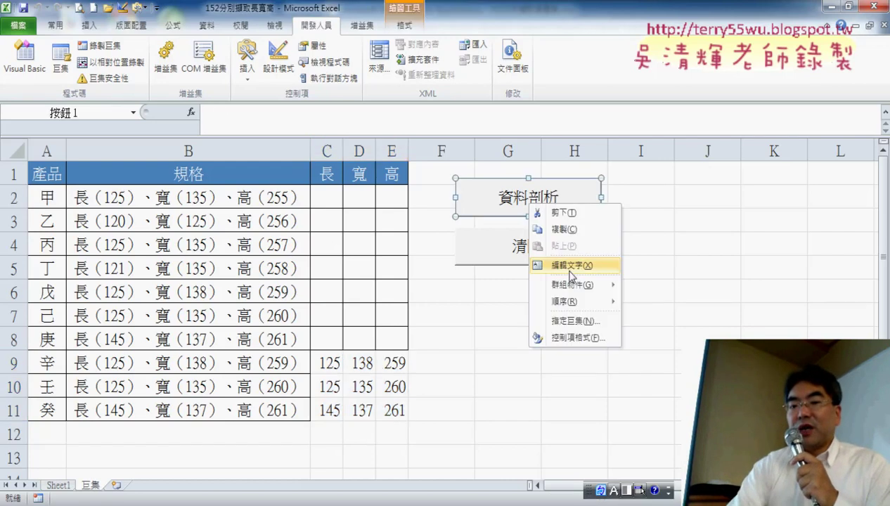
click(573, 321)
click(672, 237)
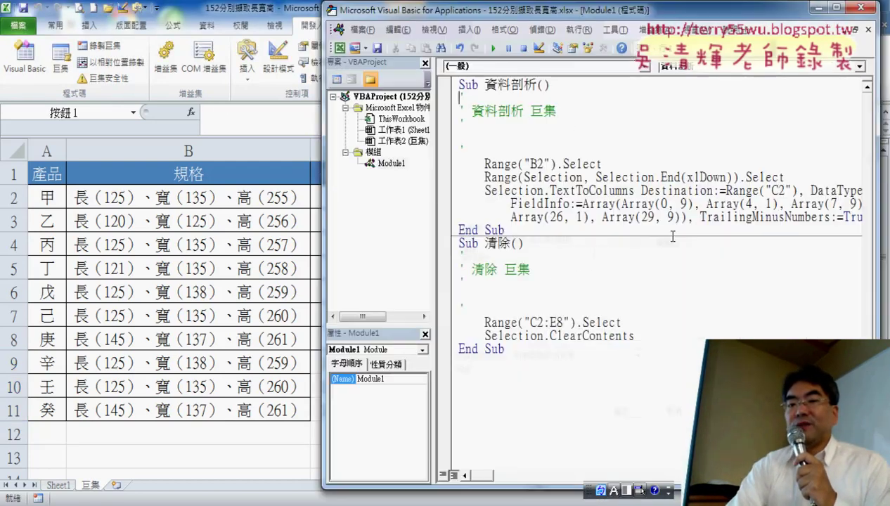
drag(461, 110, 465, 149)
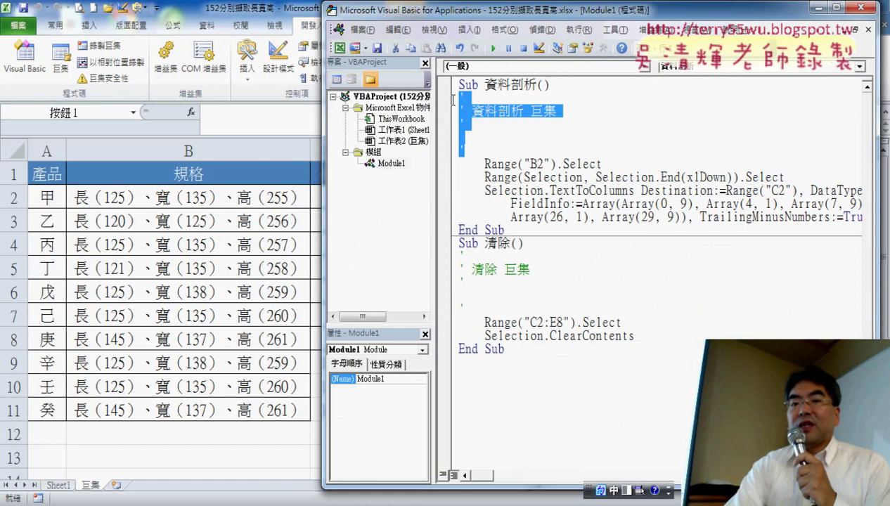
key(Delete)
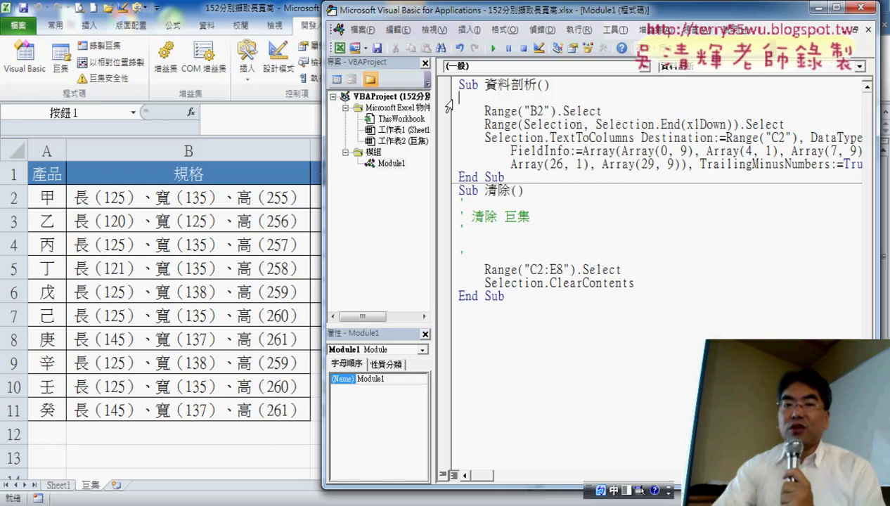
click(493, 48)
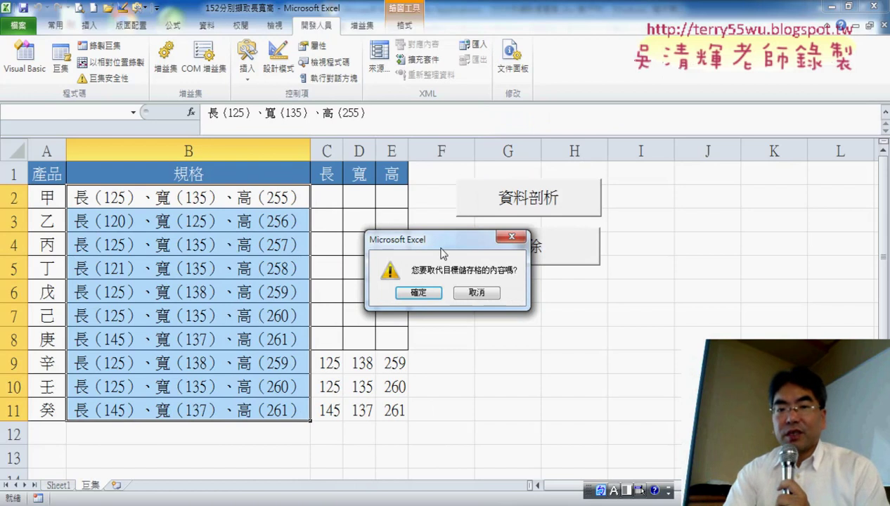
Move and annotate the replace prompt, choose 取消, then Debug the resulting runtime error
drag(398, 234, 398, 79)
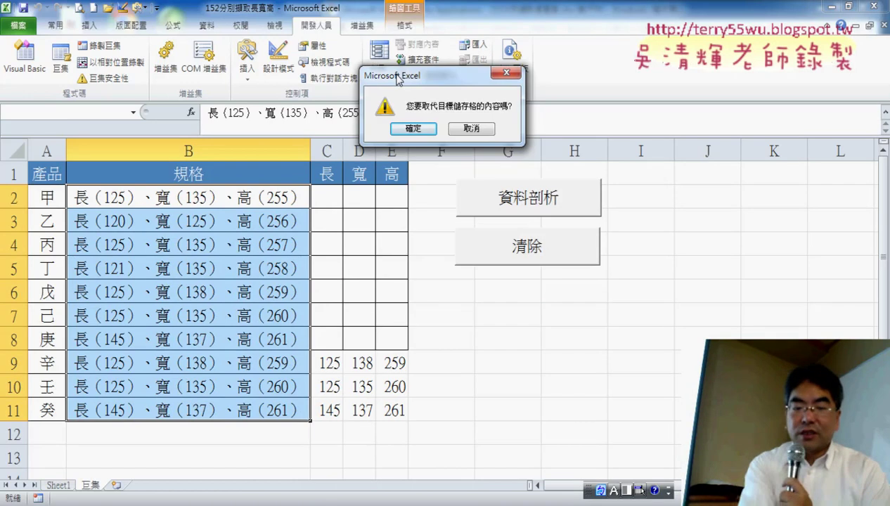
drag(339, 59, 350, 160)
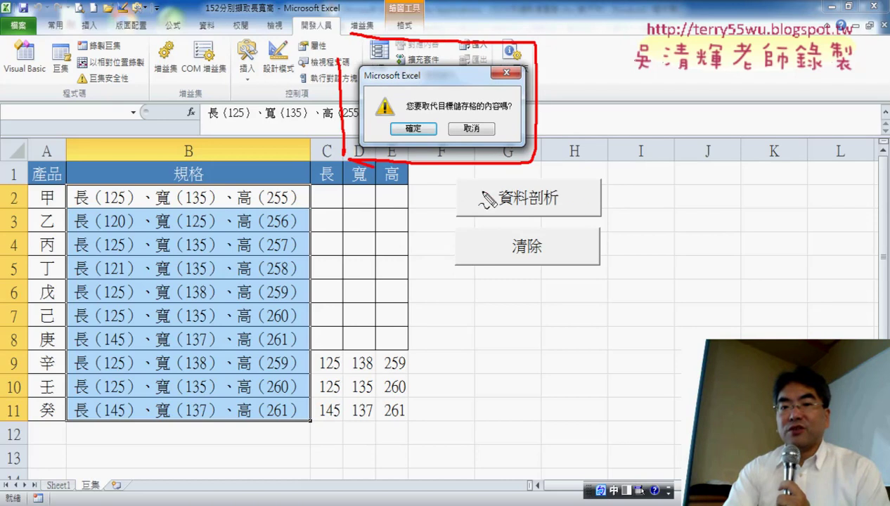
mouse_move(631, 252)
mouse_down()
mouse_move(546, 182)
mouse_move(581, 186)
mouse_up()
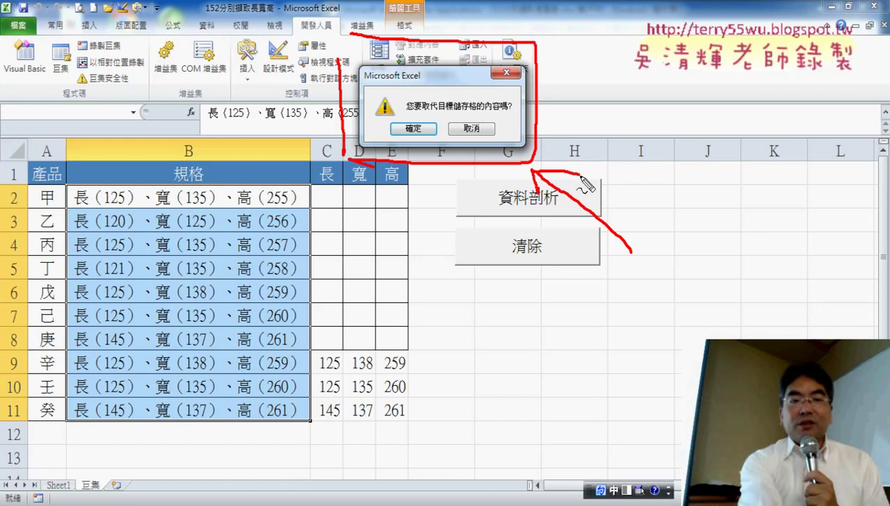
key(Escape)
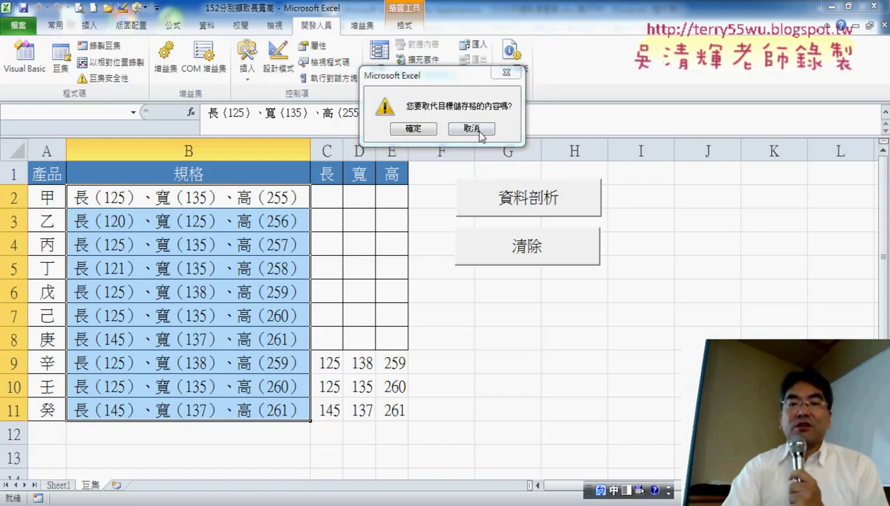
click(472, 128)
click(468, 241)
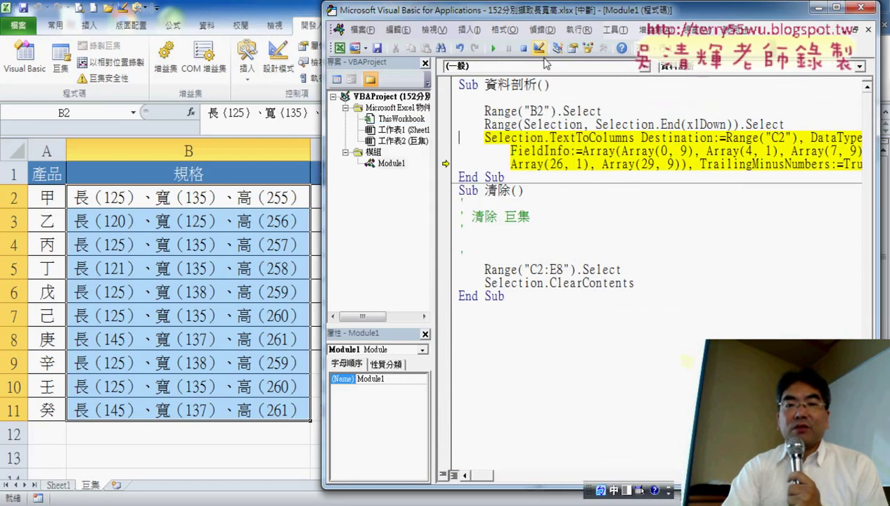
Reset the halted macro and start an 'application.' line under Sub 資料剖析()
click(524, 48)
drag(525, 11, 380, 11)
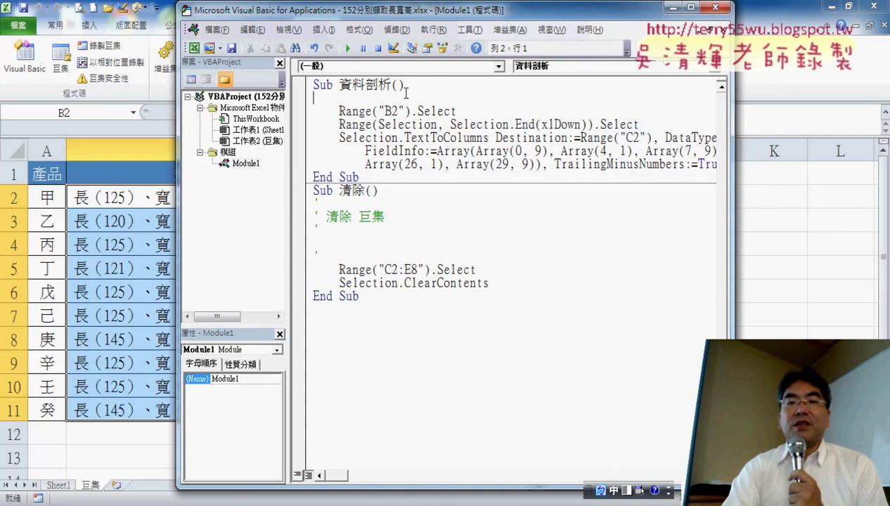
drag(409, 85, 291, 82)
click(336, 99)
text(applicatio)
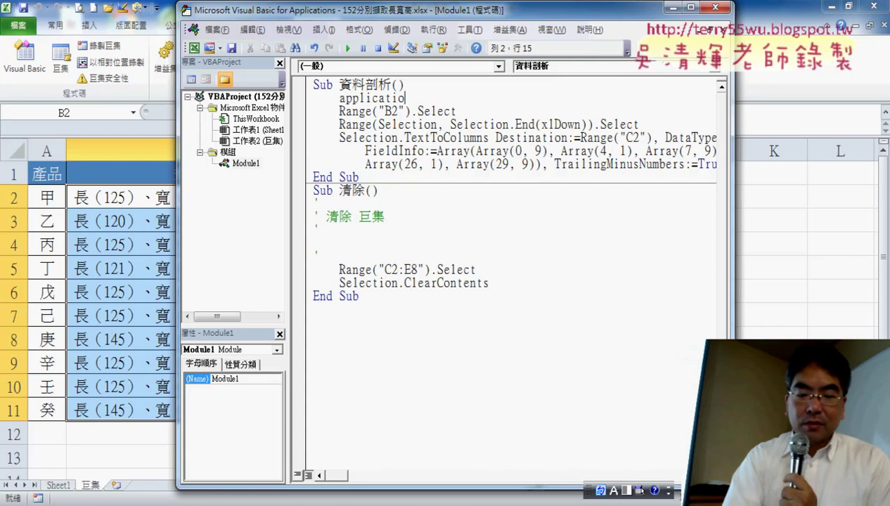
text(n)
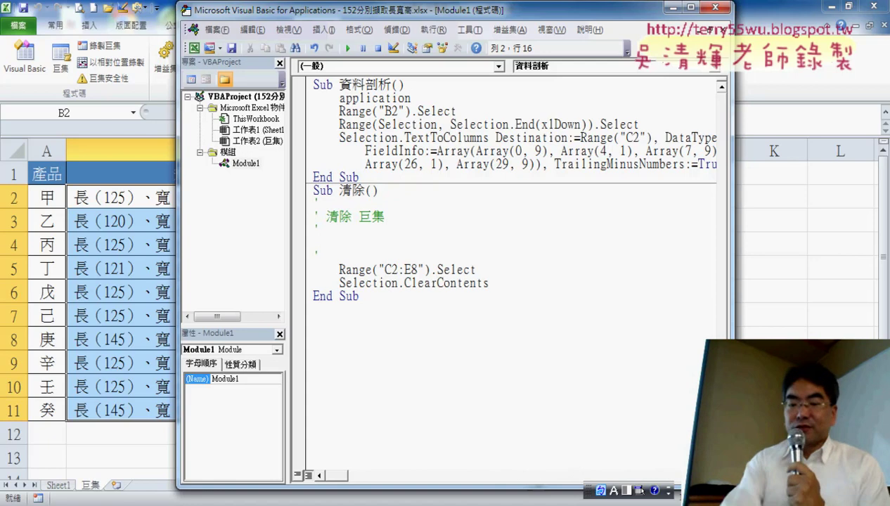
text(.)
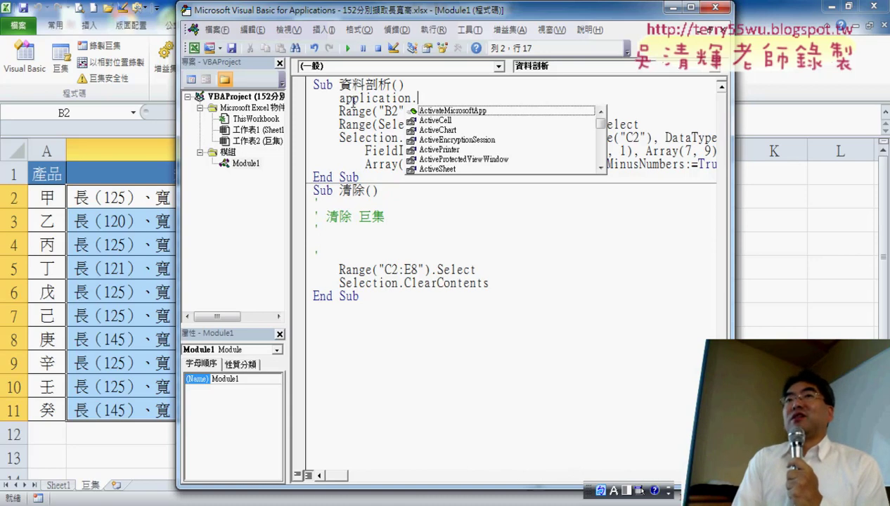
key(BackSpace)
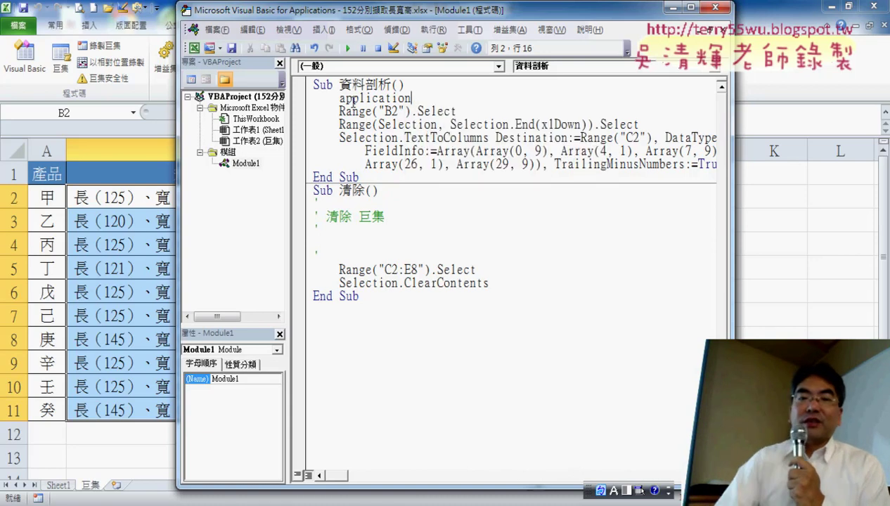
text(.)
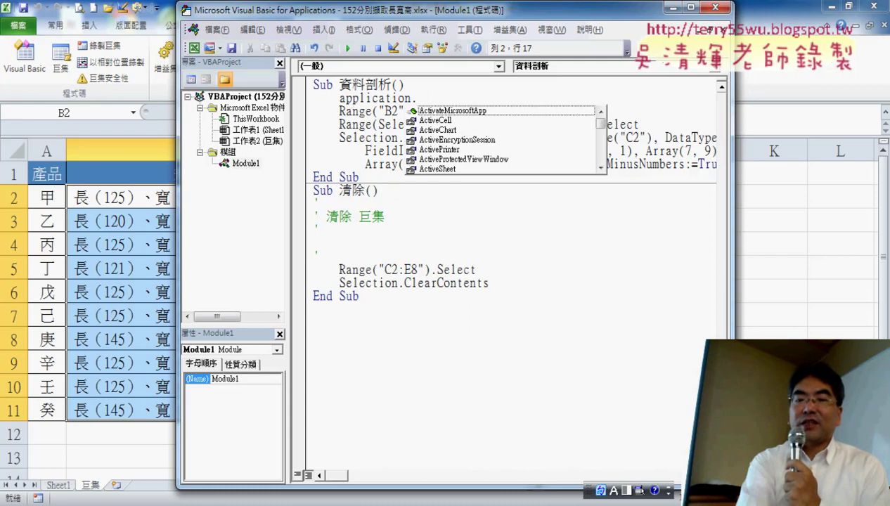
Complete the 資料剖析 macro's first line as application.DisplayAlerts = False
text(di)
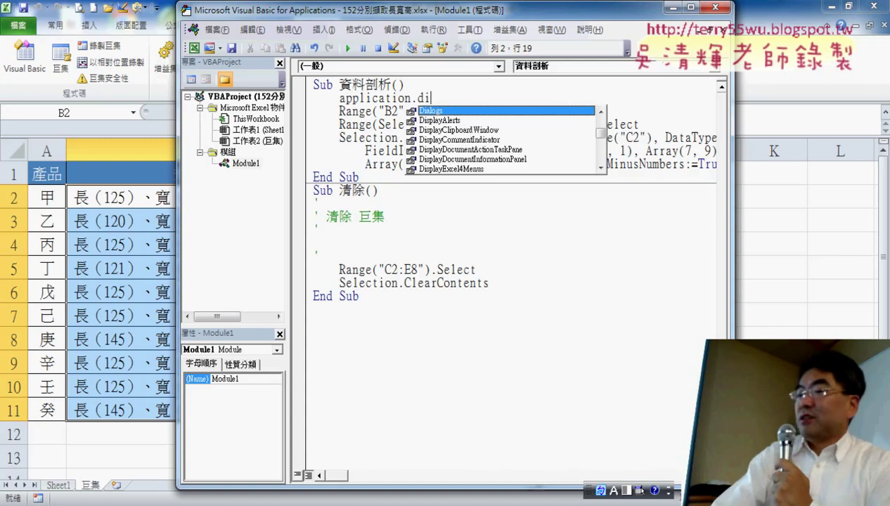
click(436, 121)
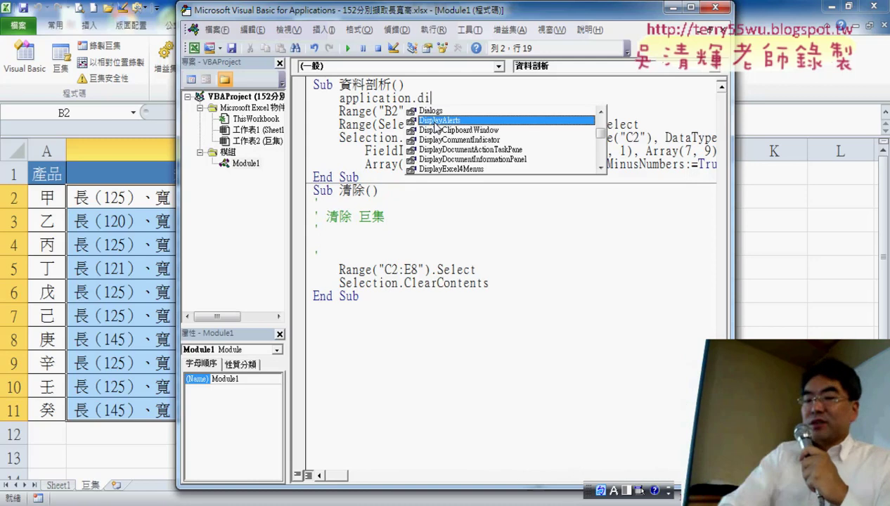
key(BackSpace)
key(BackSpace)
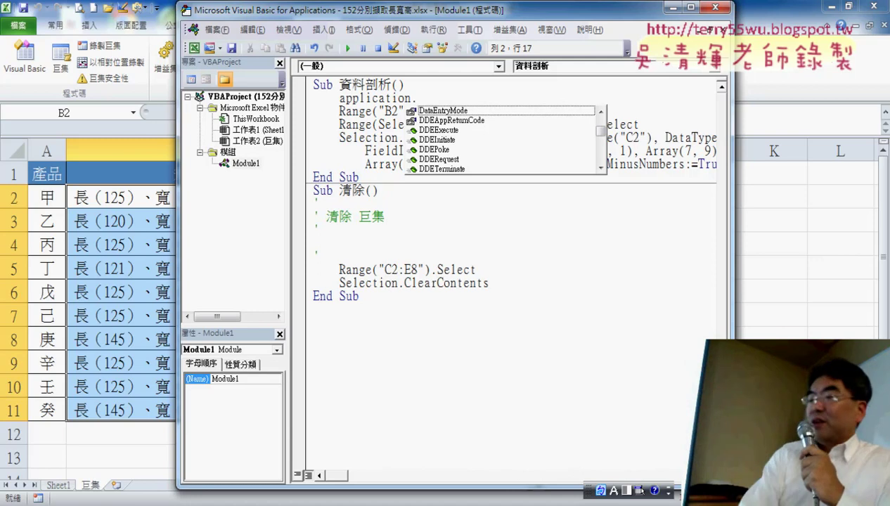
key(Down)
key(Down)
key(Down)
key(Down)
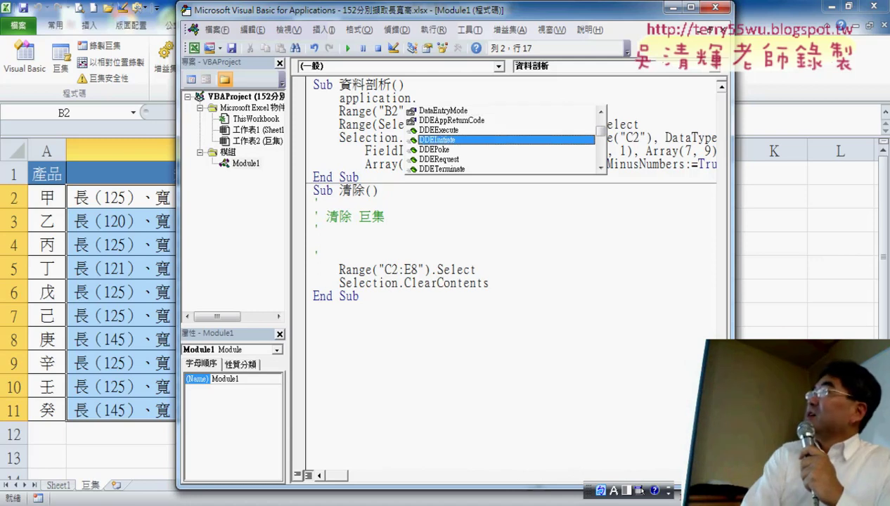
key(Up)
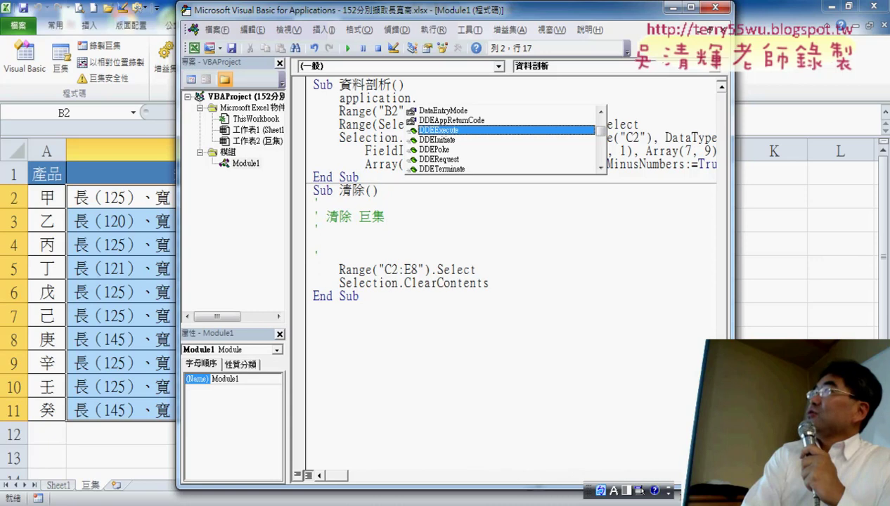
text(d)
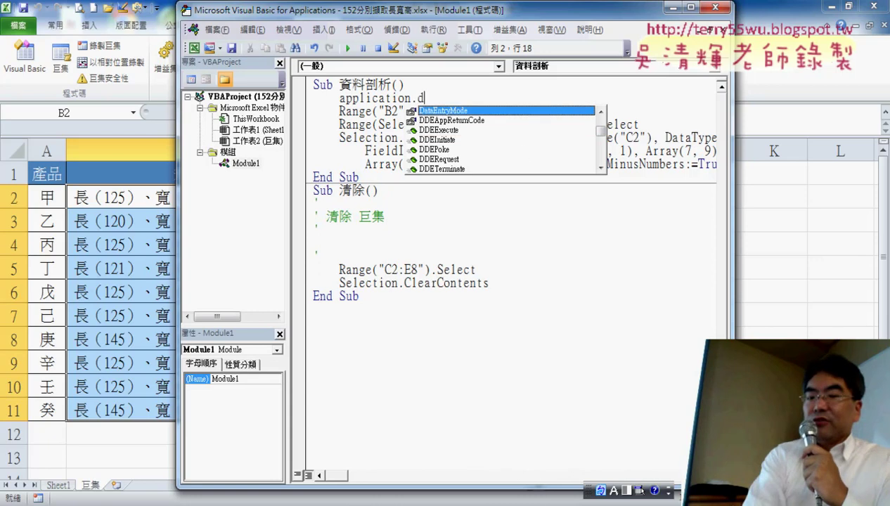
text(is)
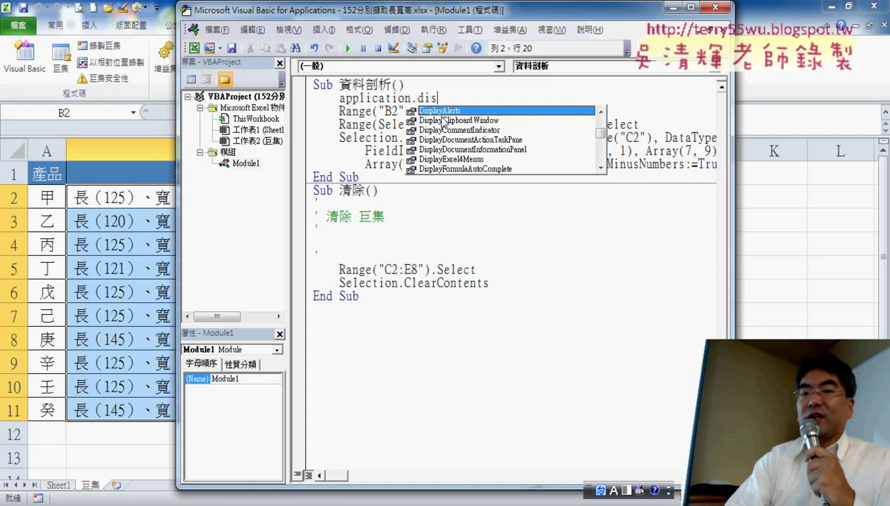
key(Tab)
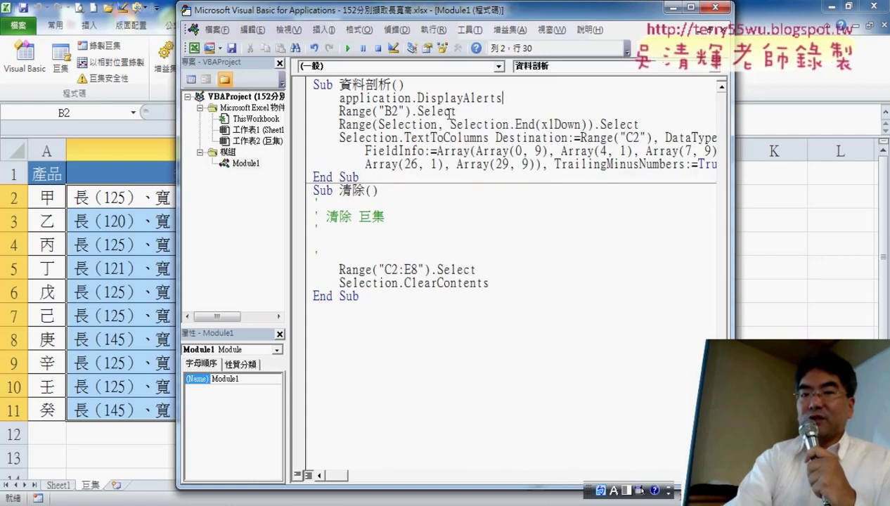
text(=)
key(Down)
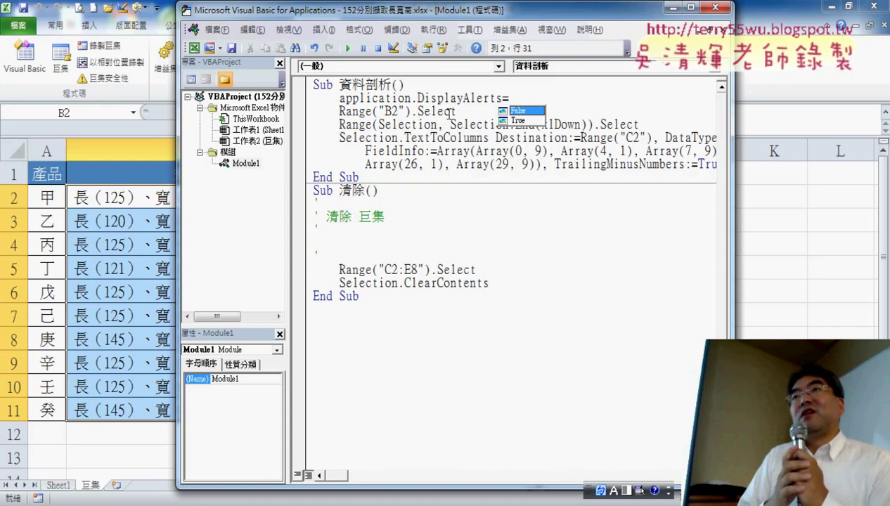
key(space)
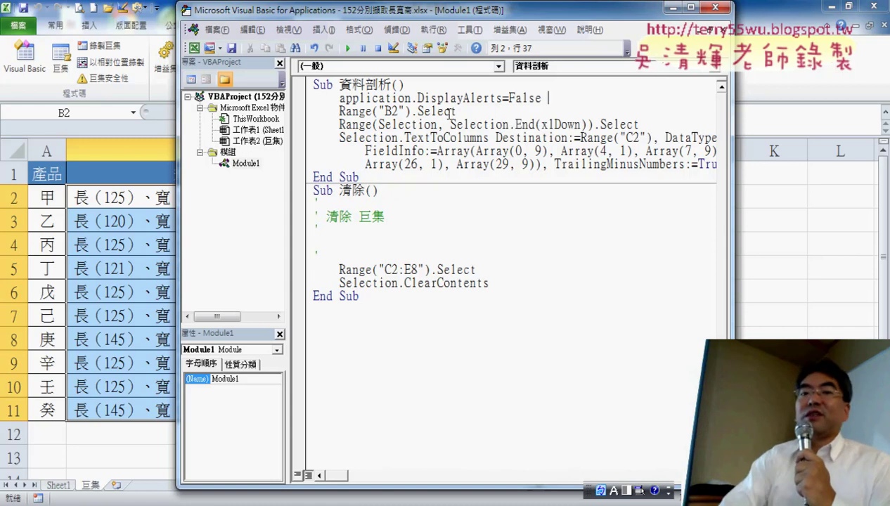
click(800, 289)
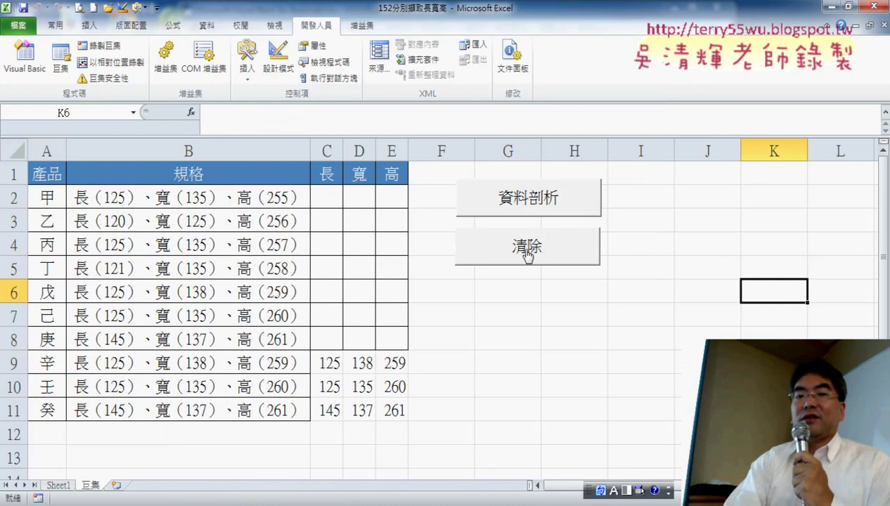
Run 資料剖析 then 清除 three times, checking 長/寬/高 fill and empty for rows 2–8
click(531, 201)
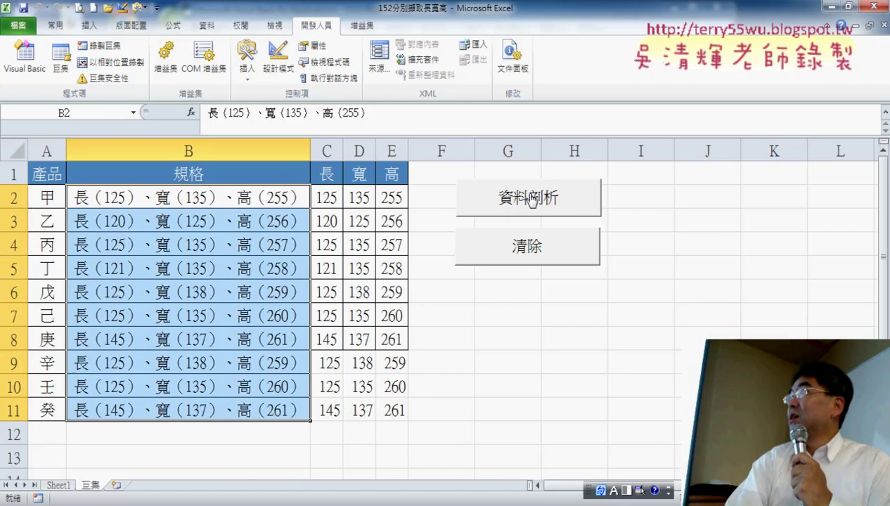
click(528, 258)
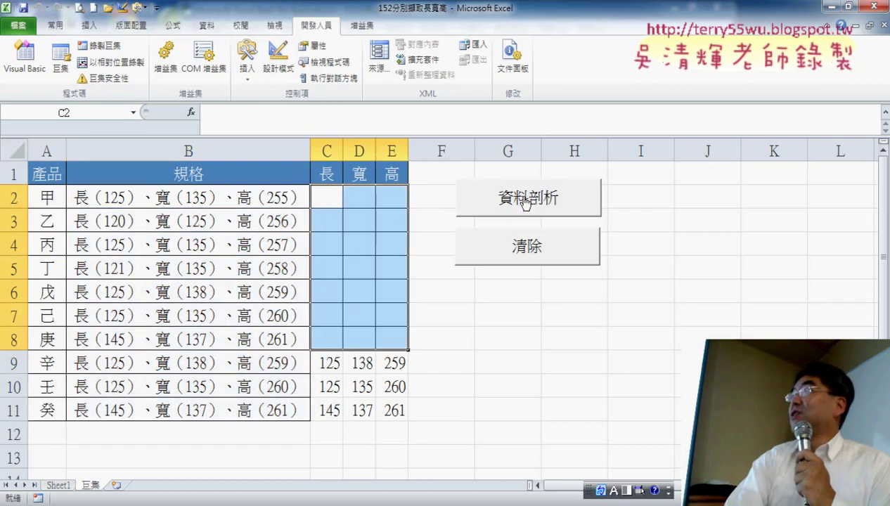
click(523, 190)
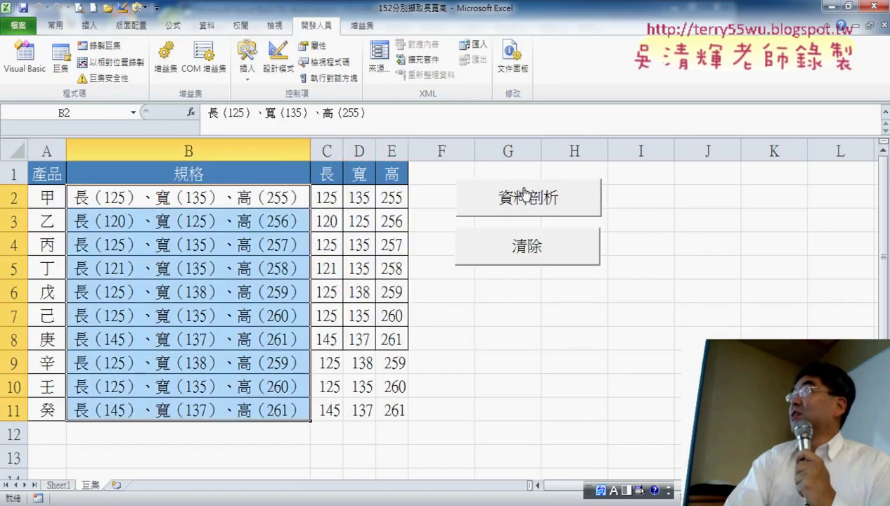
click(530, 253)
click(532, 193)
click(531, 268)
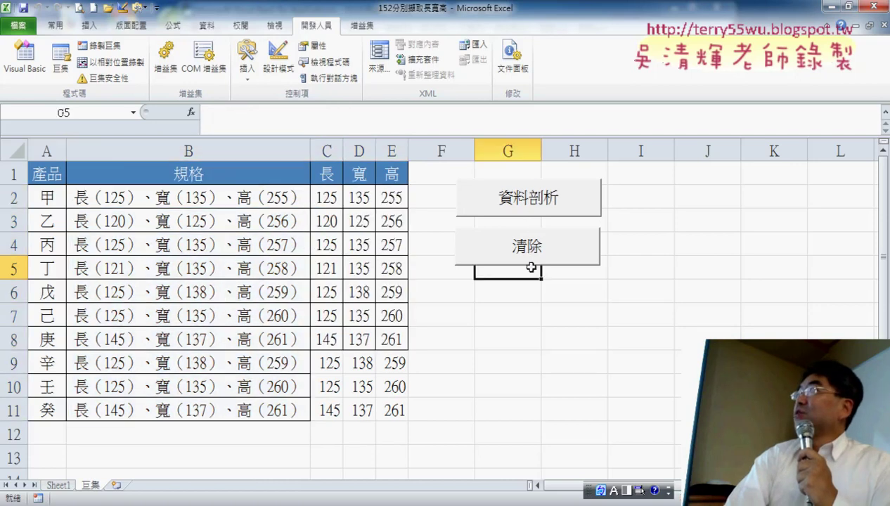
click(531, 254)
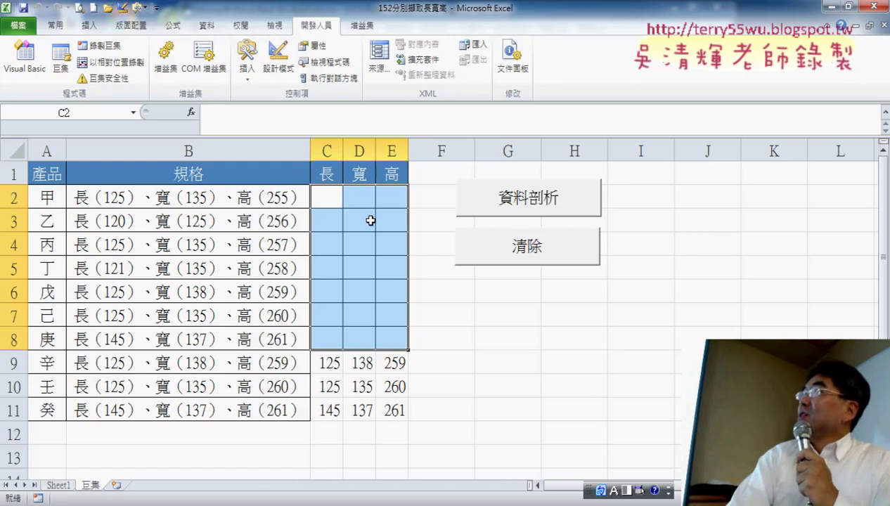
Cancel a Save As from the File view and reopen the VBA code editor
click(19, 28)
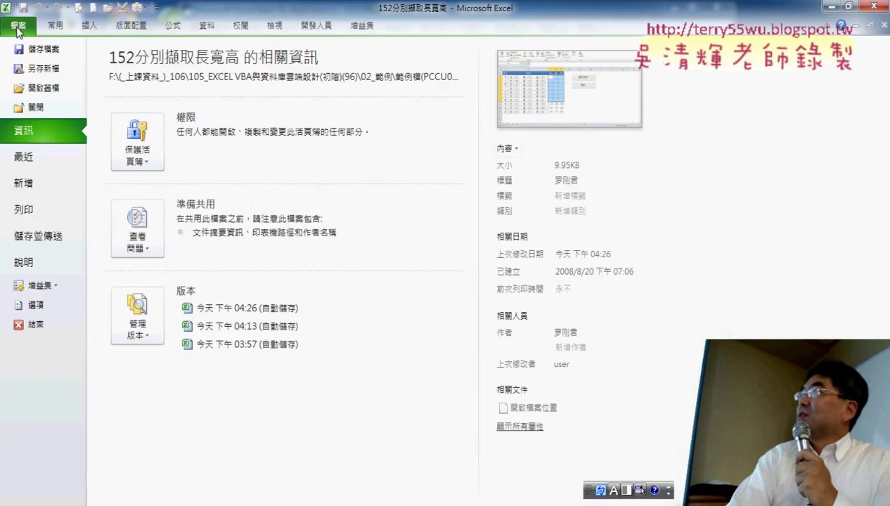
click(43, 68)
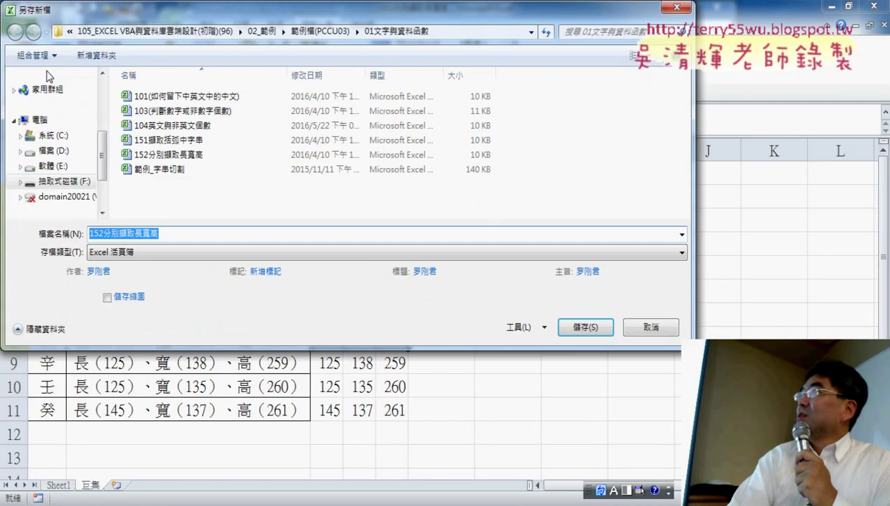
click(669, 329)
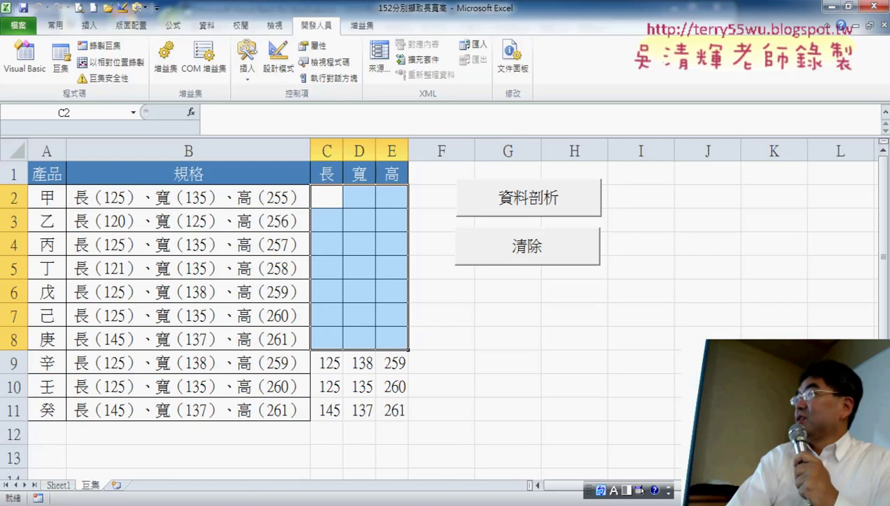
click(42, 62)
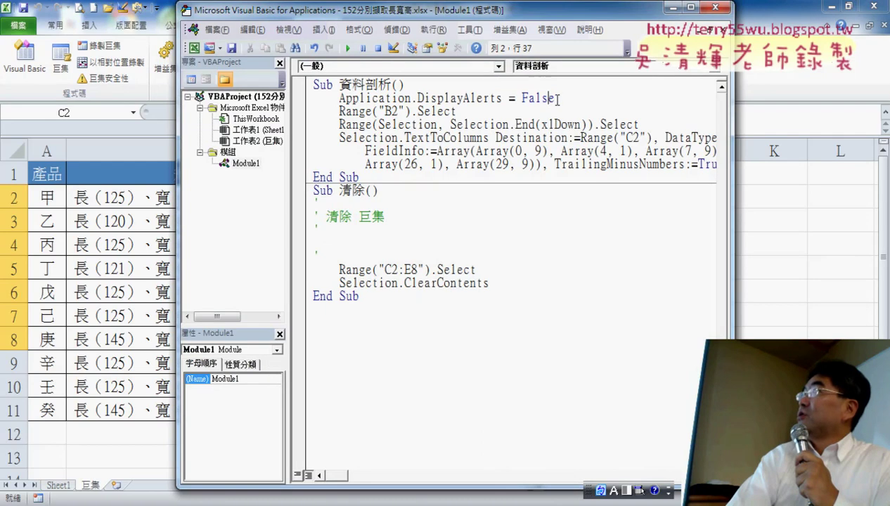
Insert an indented blank line above End Sub in the 資料剖析 macro
drag(557, 99, 337, 99)
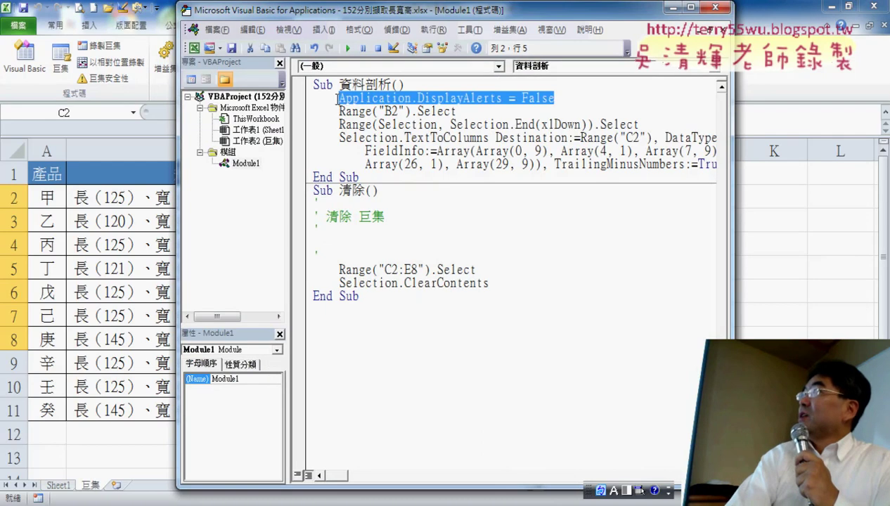
click(313, 177)
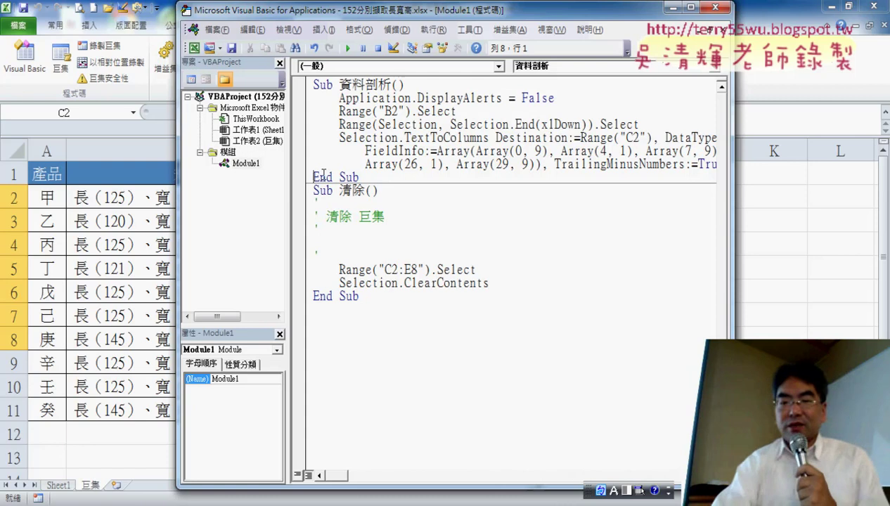
key(Return)
click(335, 178)
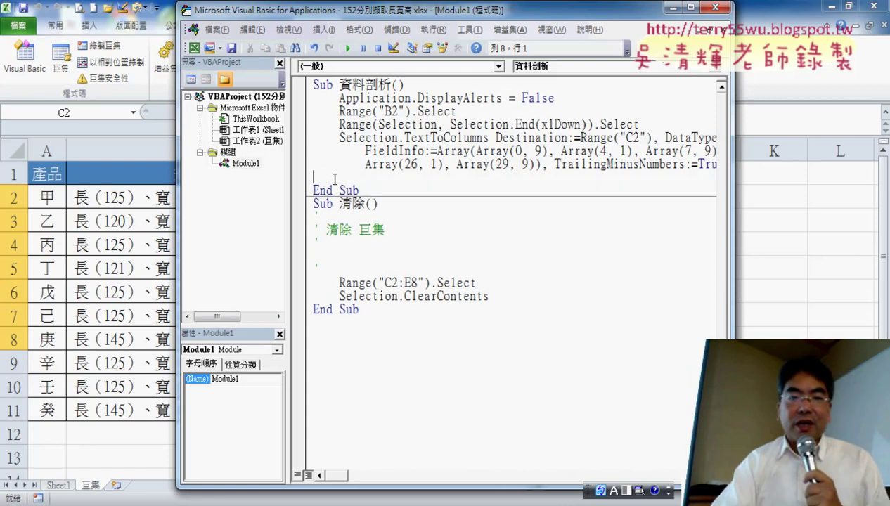
key(Tab)
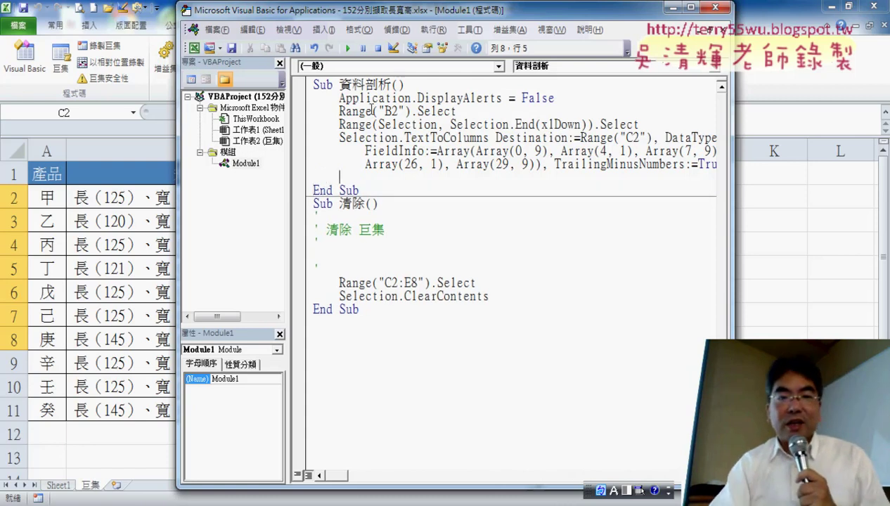
Fill that line with Application.DisplayAlerts = True to restore alerts after splitting
drag(340, 98, 504, 98)
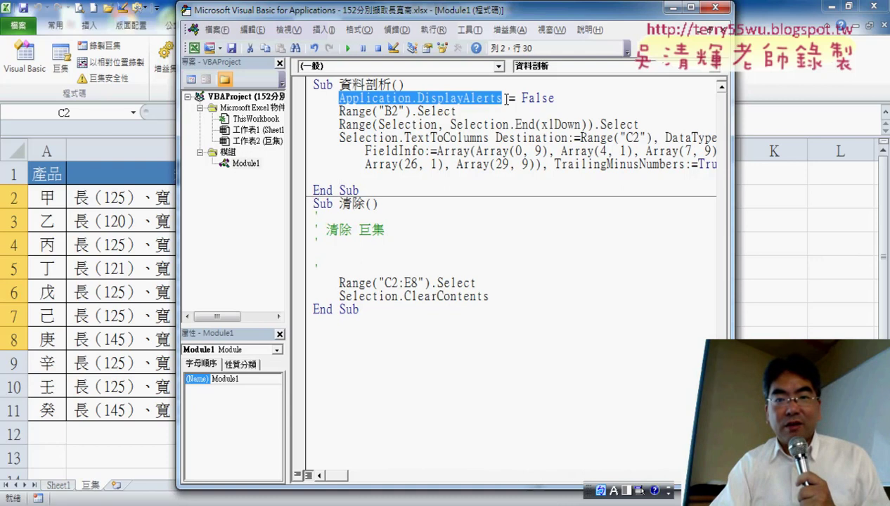
key(ctrl+c)
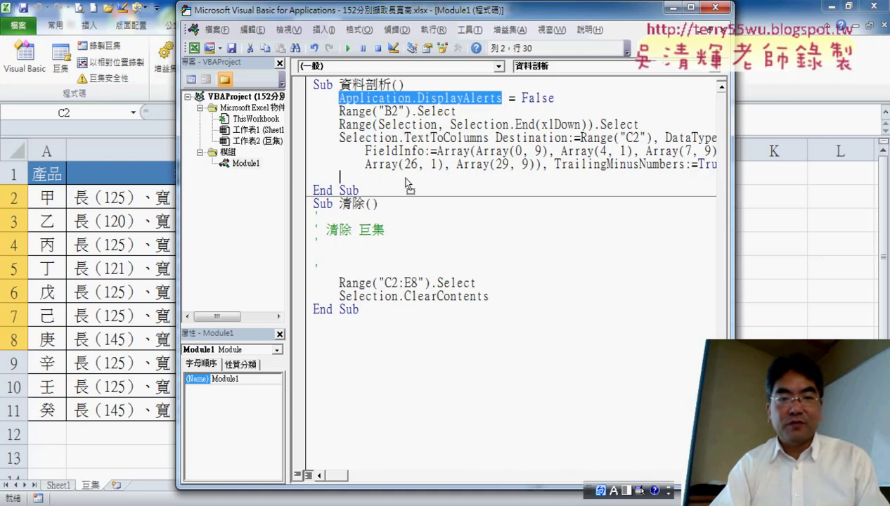
click(407, 181)
key(ctrl+v)
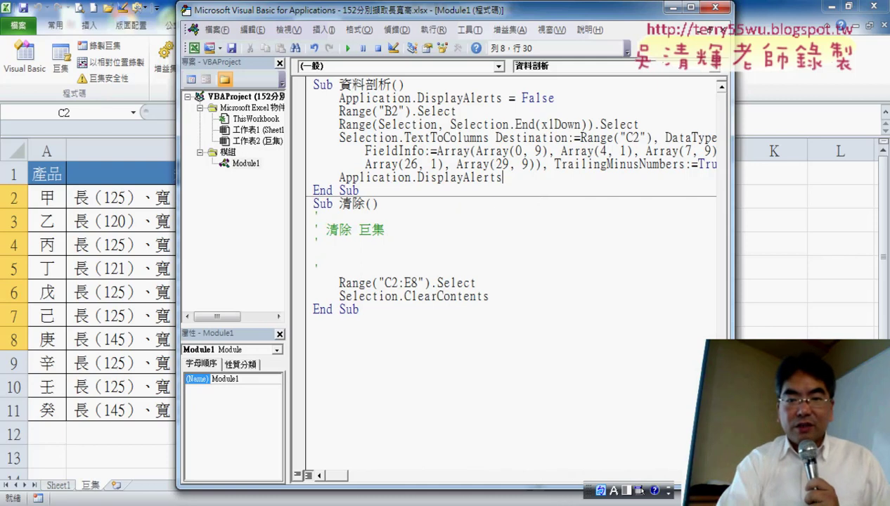
text(=)
click(539, 200)
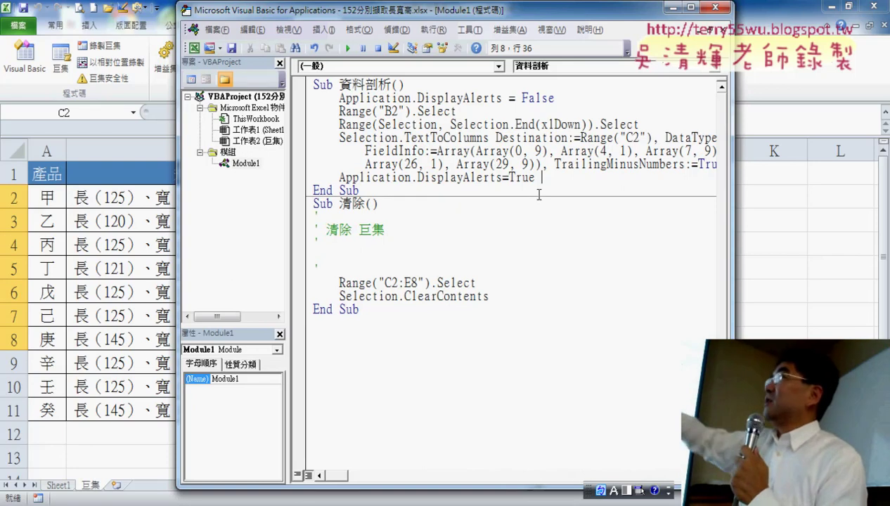
key(Down)
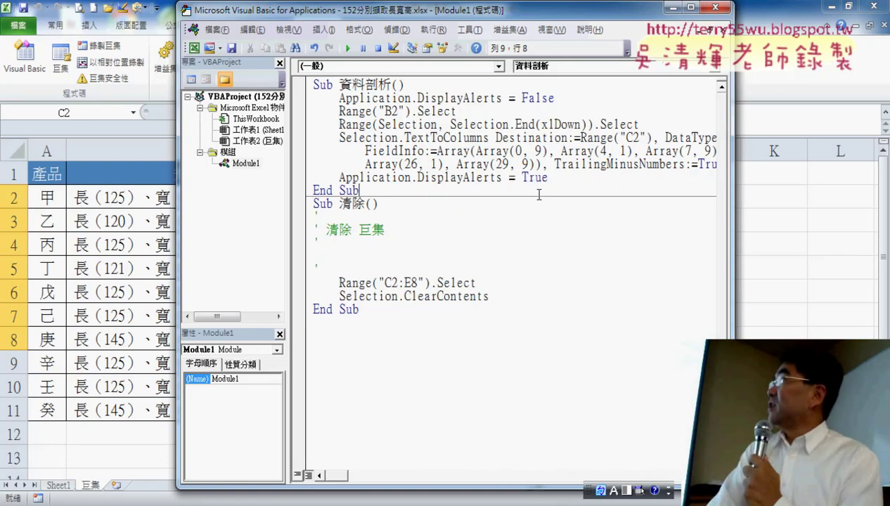
key(Down)
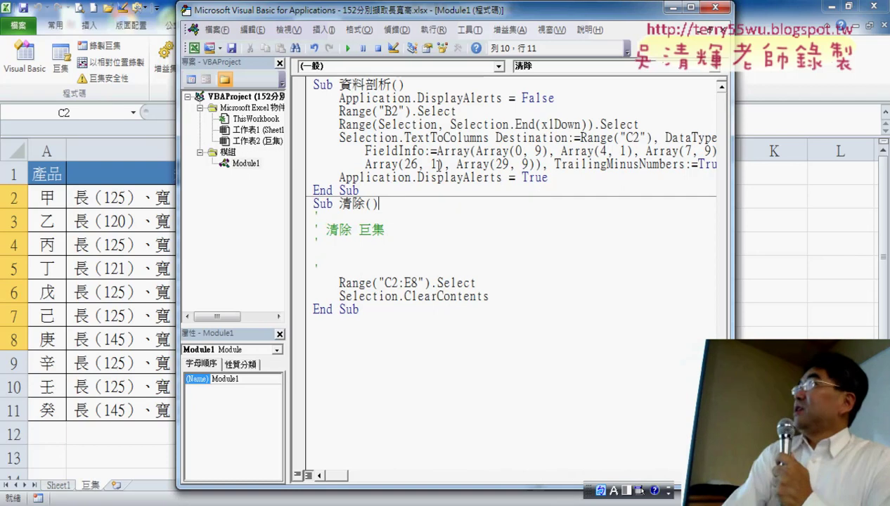
drag(339, 99, 567, 97)
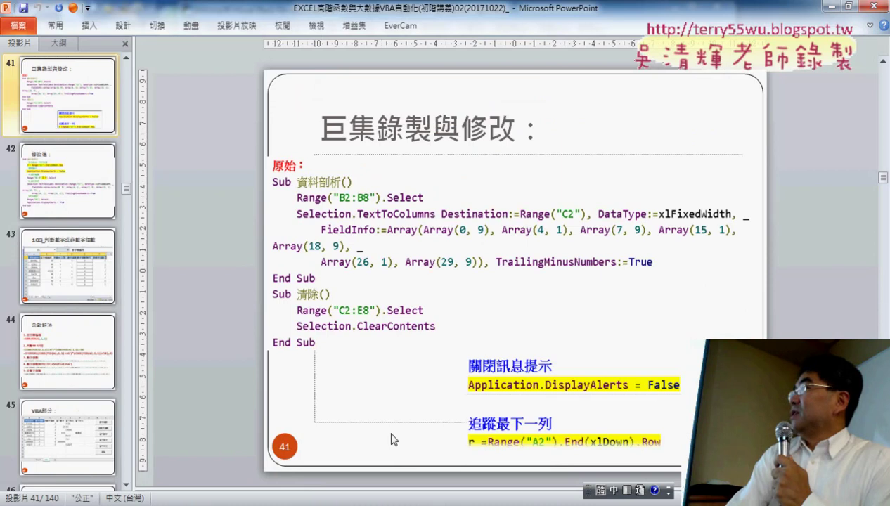
Shift the 關閉訊息提示 note box up on slide 41 and make it taller
drag(501, 392, 505, 364)
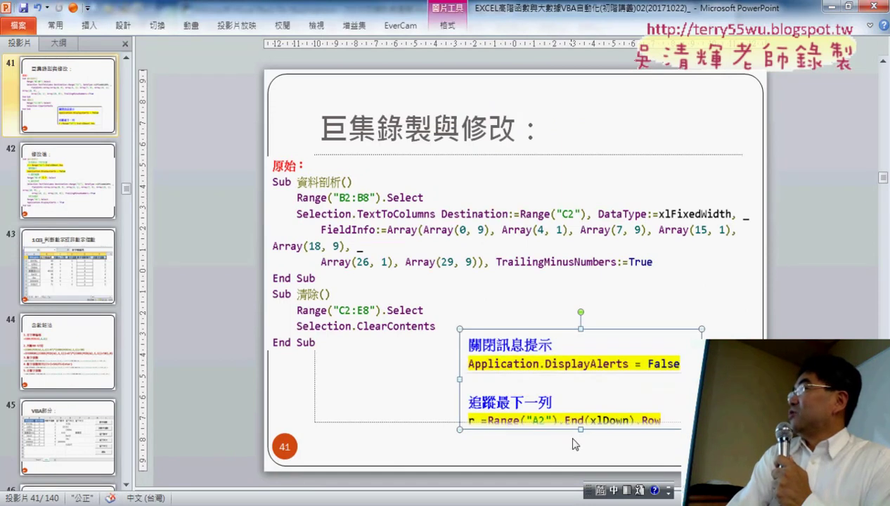
drag(581, 430, 583, 436)
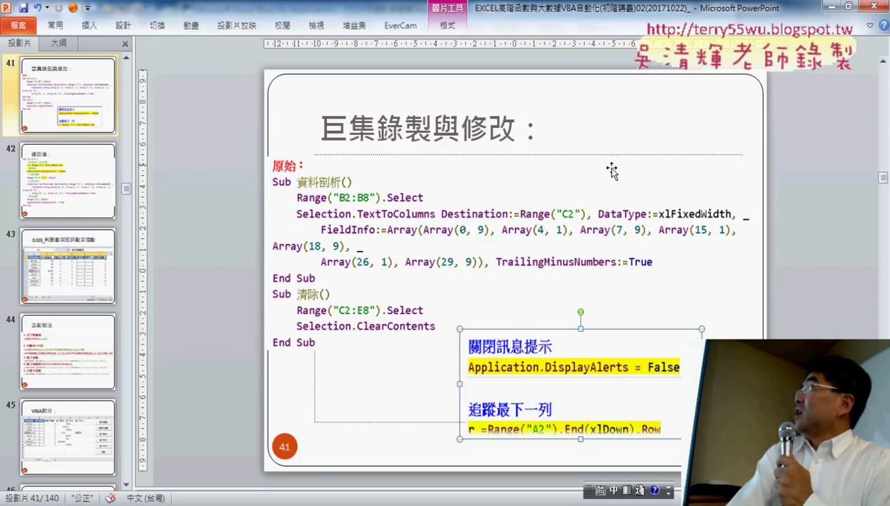
Delete the 清除 macro's comment lines and replace .Select on the Range("C2:E8") line
click(834, 7)
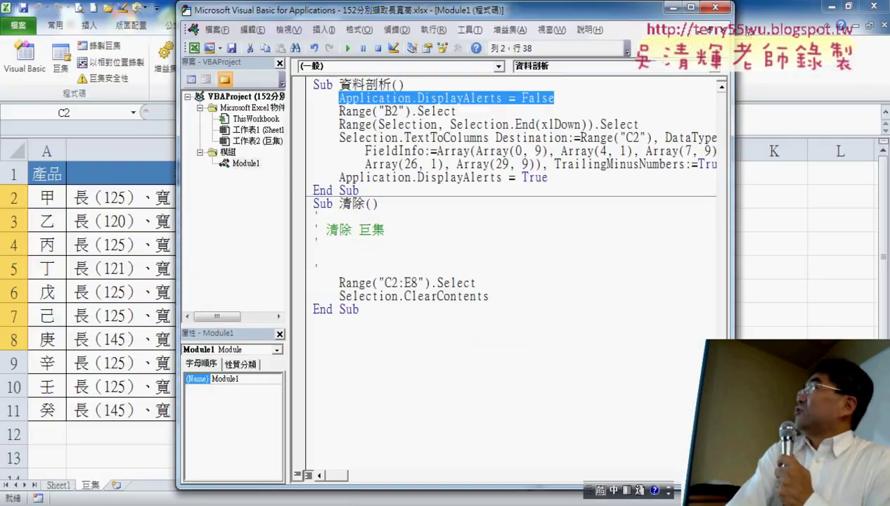
drag(366, 264, 310, 212)
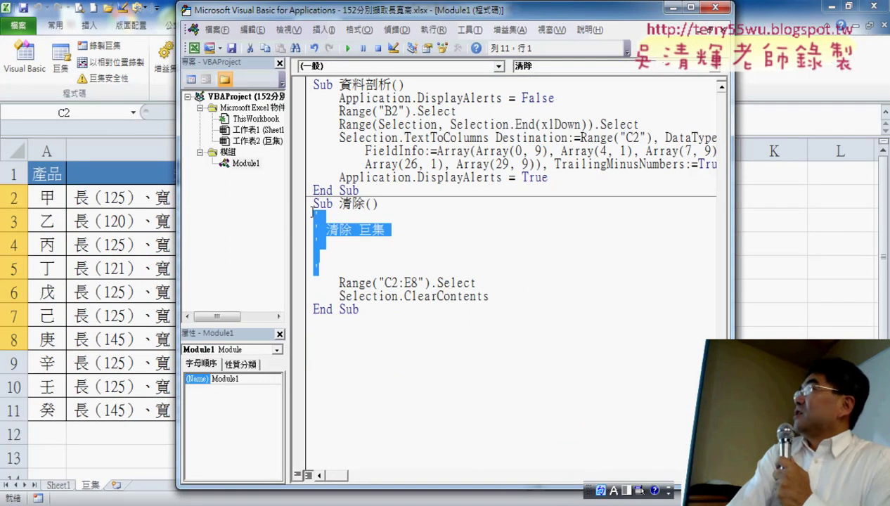
key(Delete)
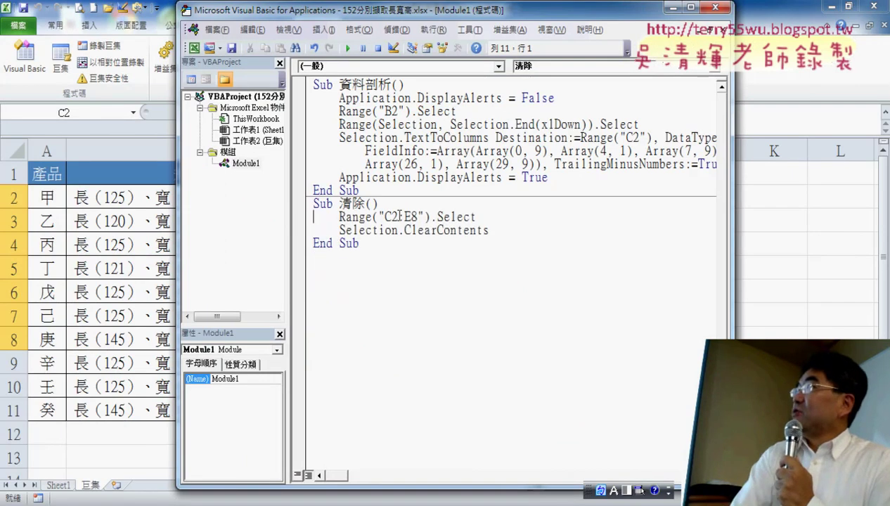
drag(432, 218, 477, 218)
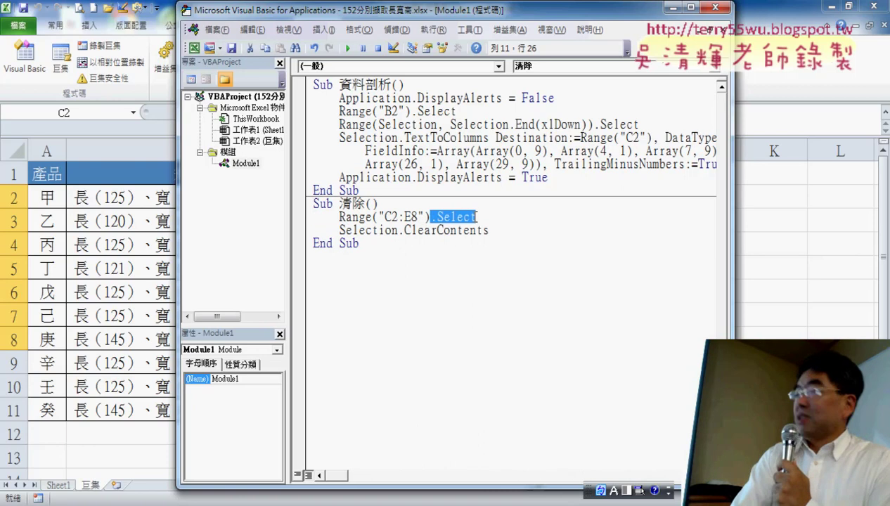
text(.)
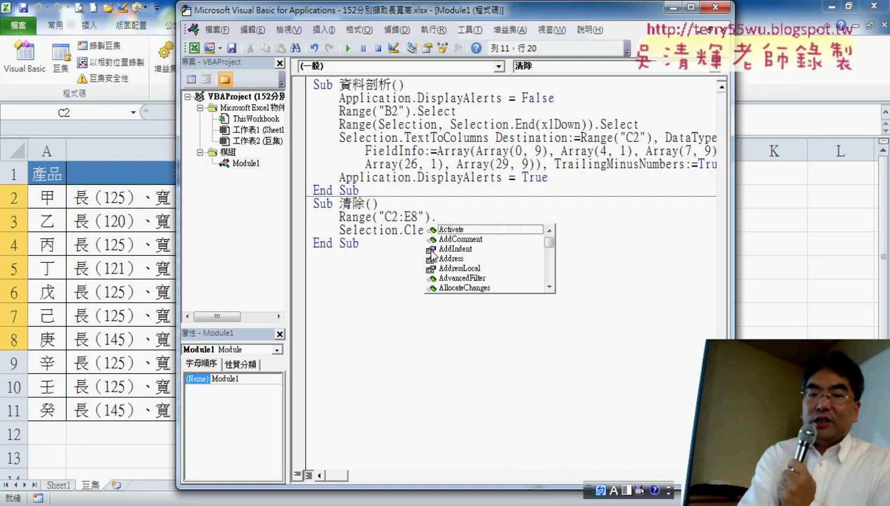
Retype Select on the C2:E8 line and look up the Range Select method in help
text(se)
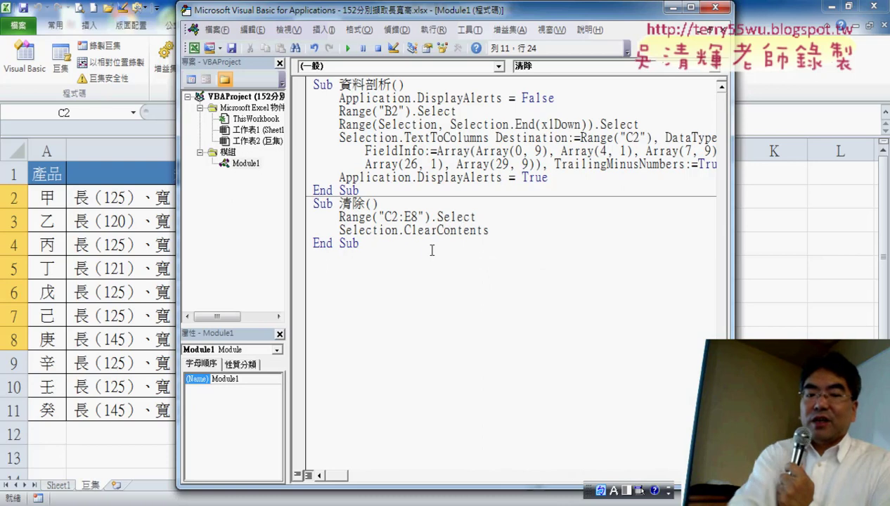
key(F1)
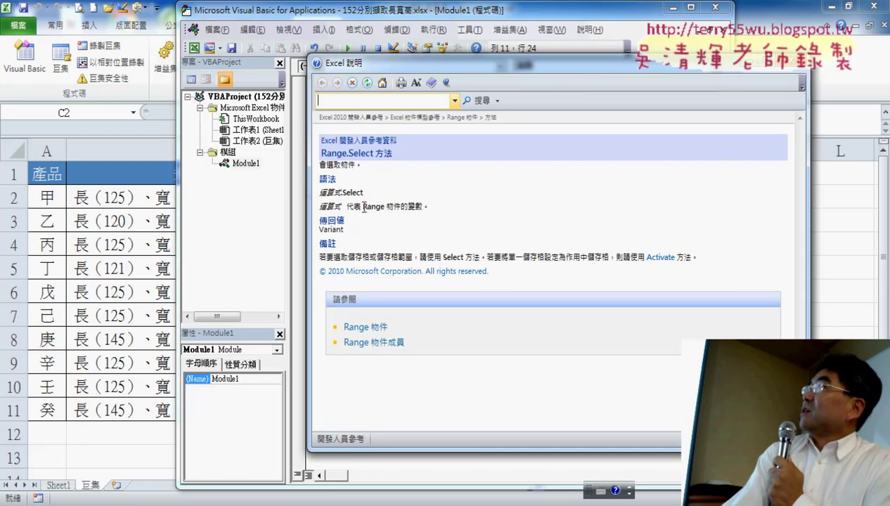
click(780, 62)
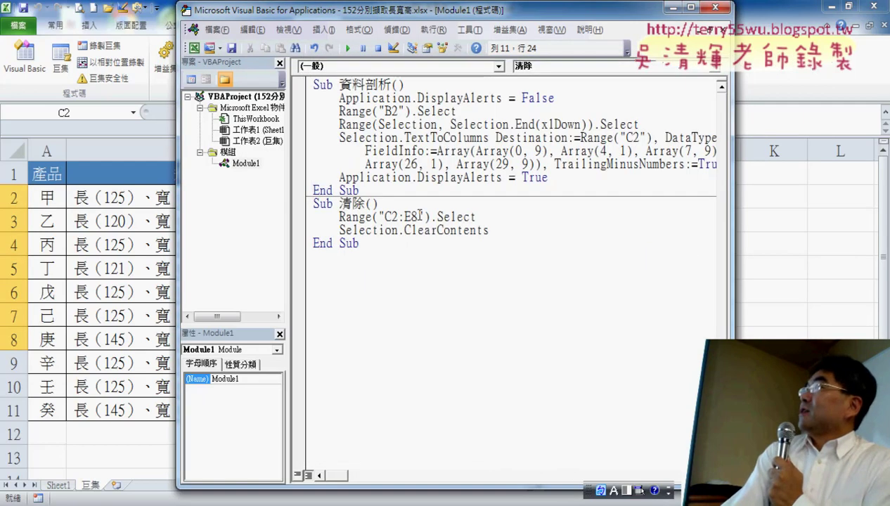
drag(416, 217, 411, 216)
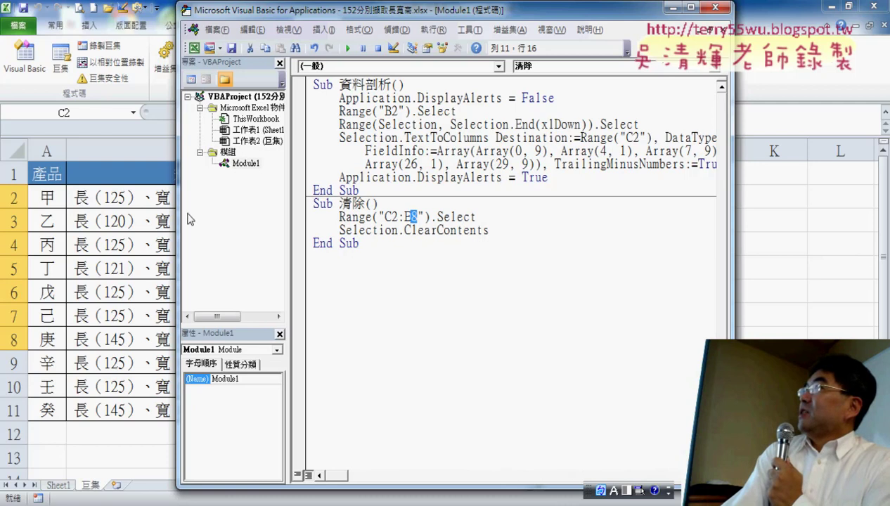
drag(179, 218, 381, 237)
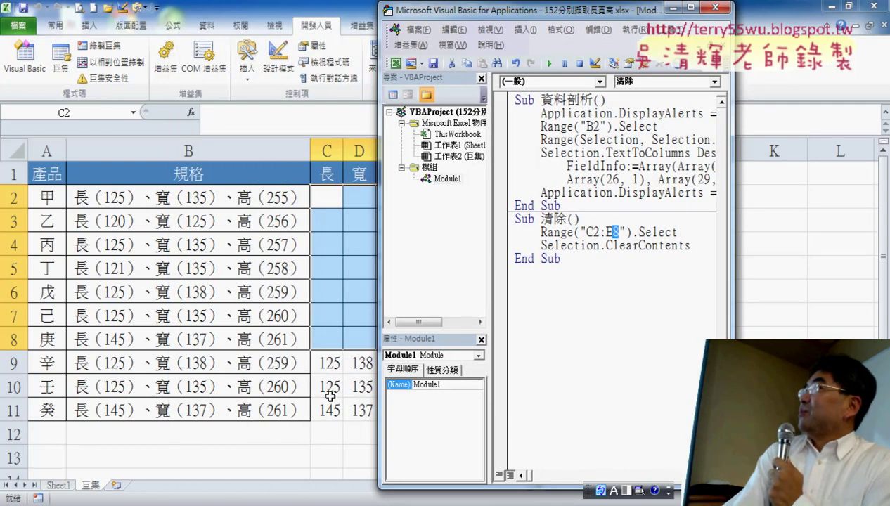
drag(378, 289, 227, 285)
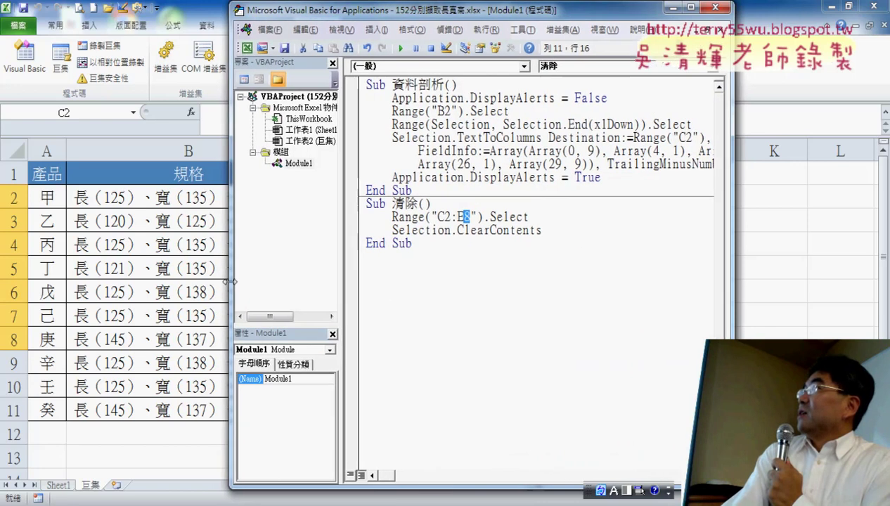
Add an indented 'r=' line directly after Sub 清除()
click(429, 203)
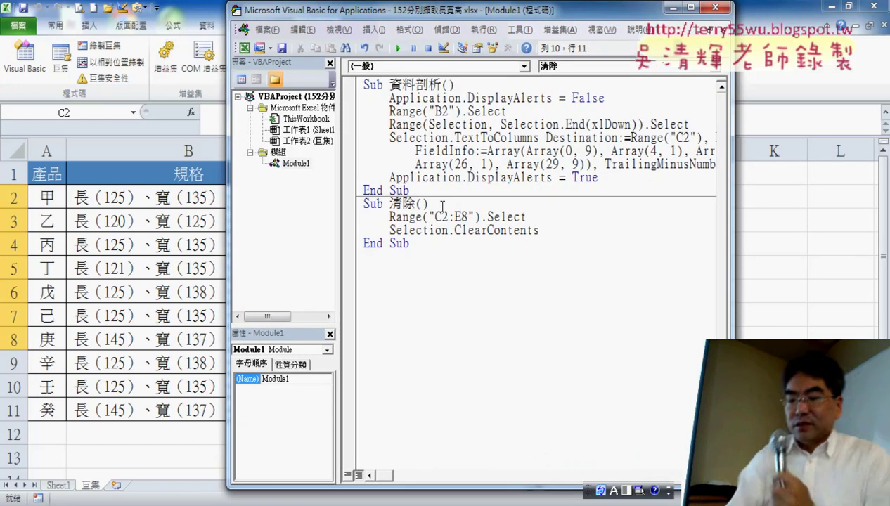
key(Return)
key(Tab)
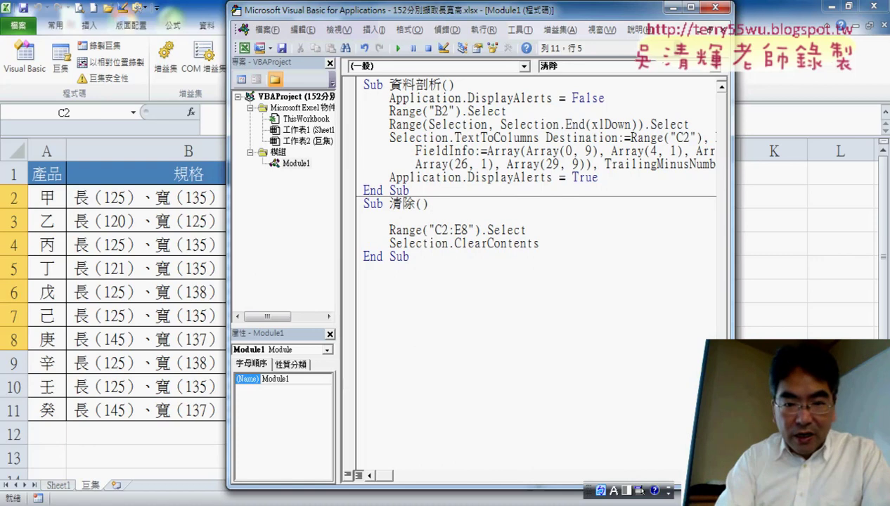
text(r=)
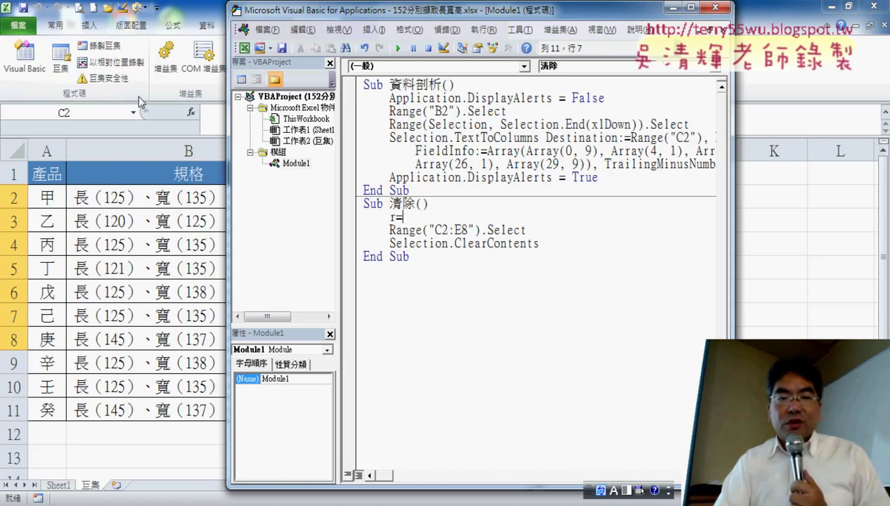
click(50, 225)
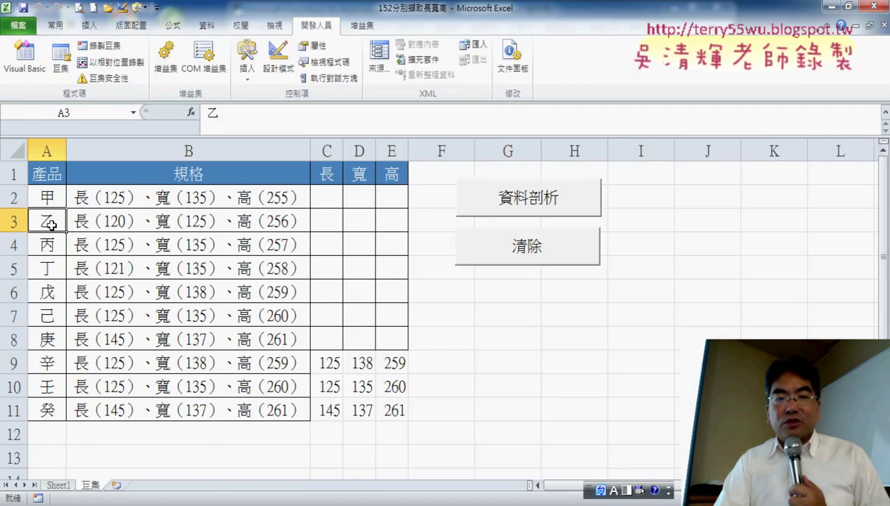
Blank product names 乙 (A3) and 戊 (A6) to show gaps, then undo to restore them
key(Delete)
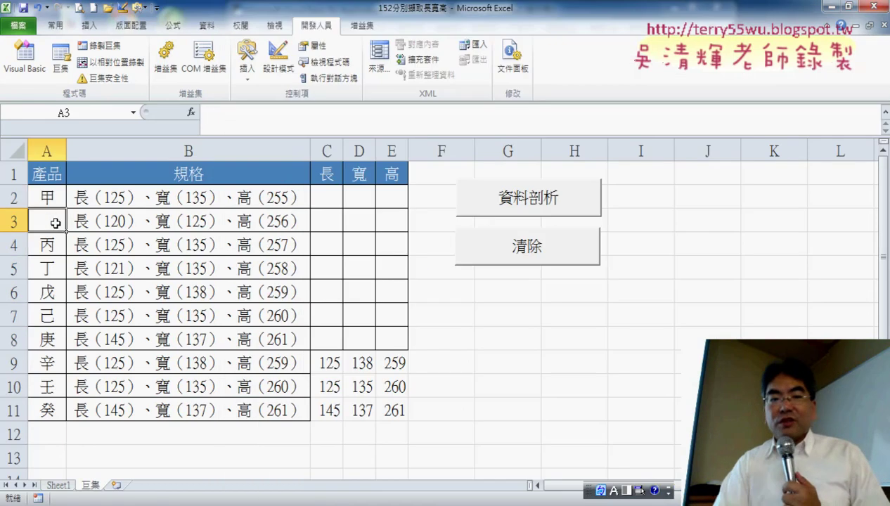
click(56, 299)
key(Delete)
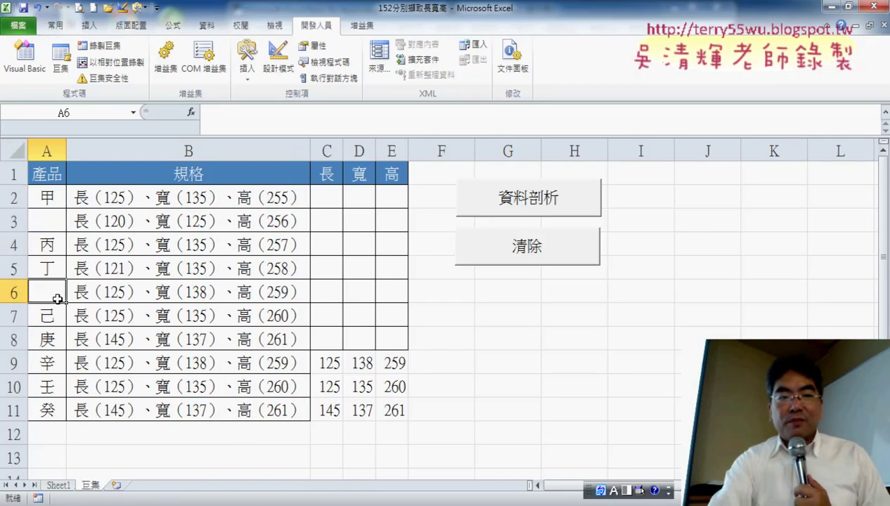
click(47, 198)
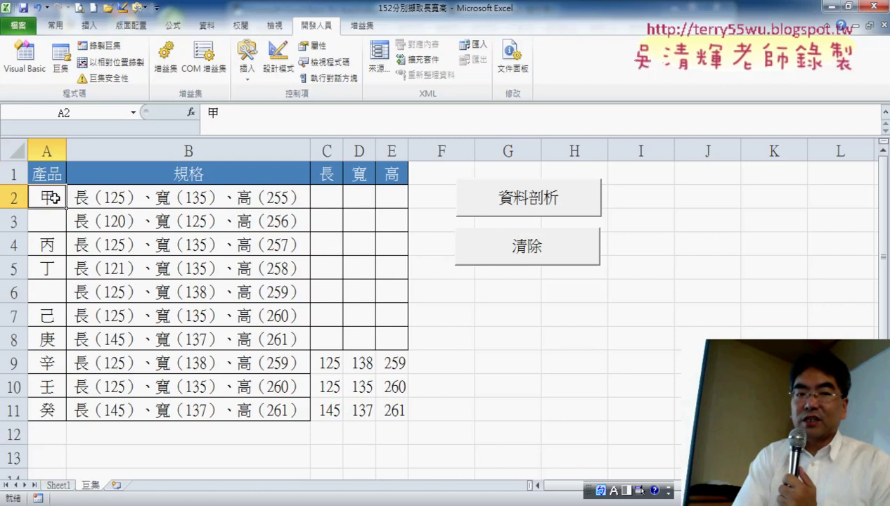
key(Down)
key(Down)
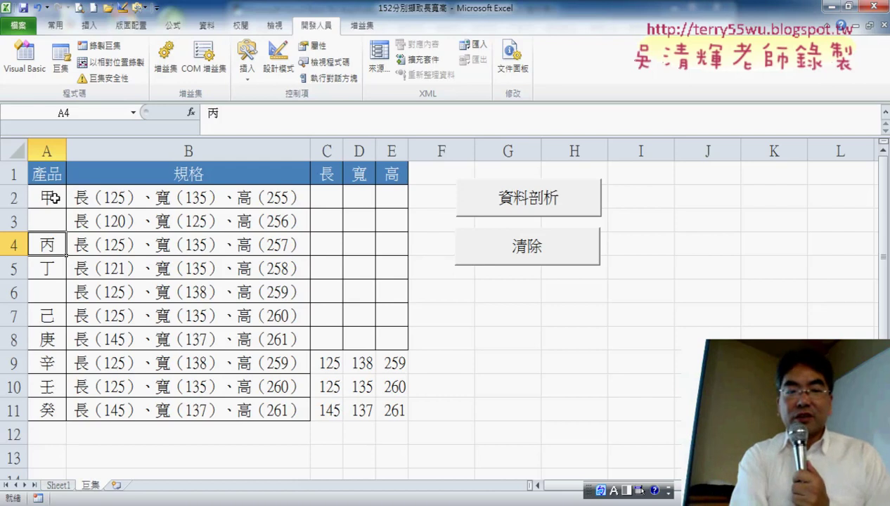
key(ctrl+z)
key(ctrl+z)
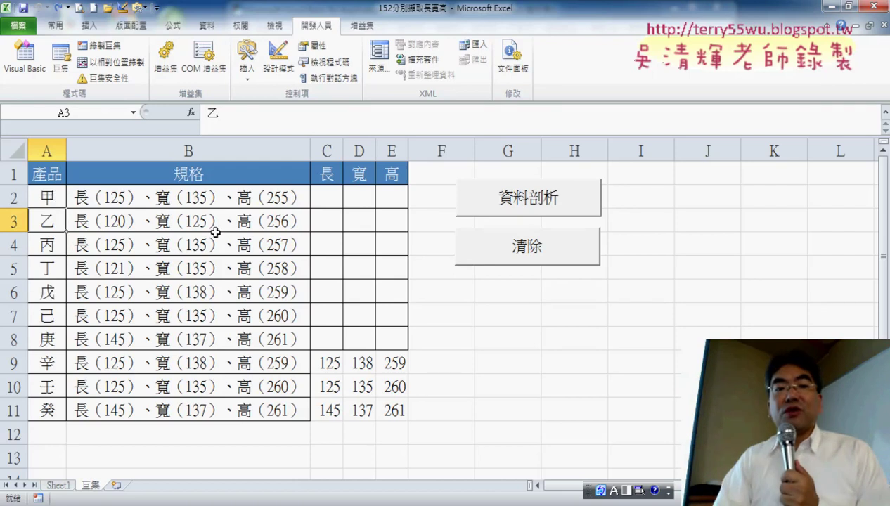
click(49, 198)
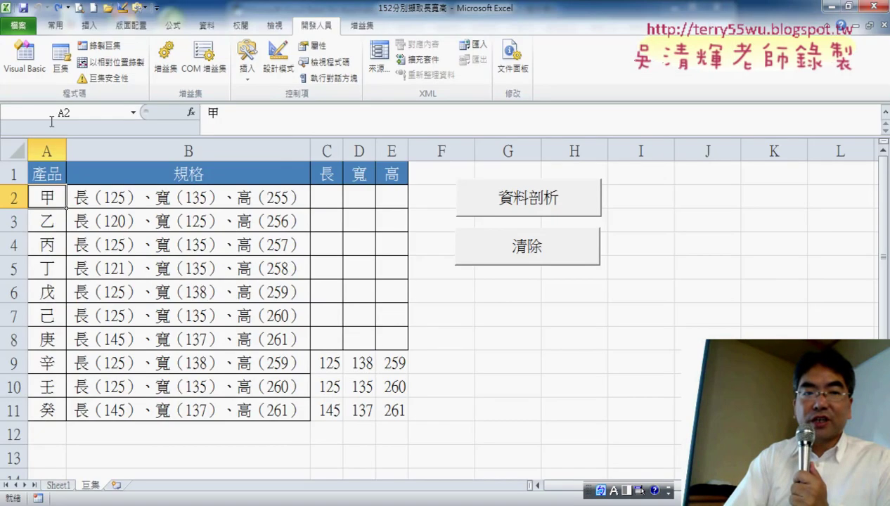
click(25, 56)
Complete the first line as r = Range("A2").End(xlDown).Row to find the last data row
text(r)
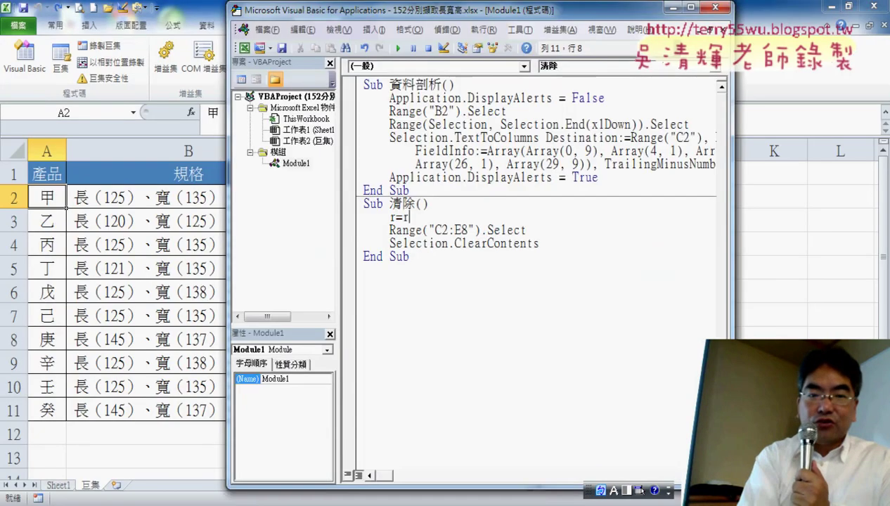
text(ange)
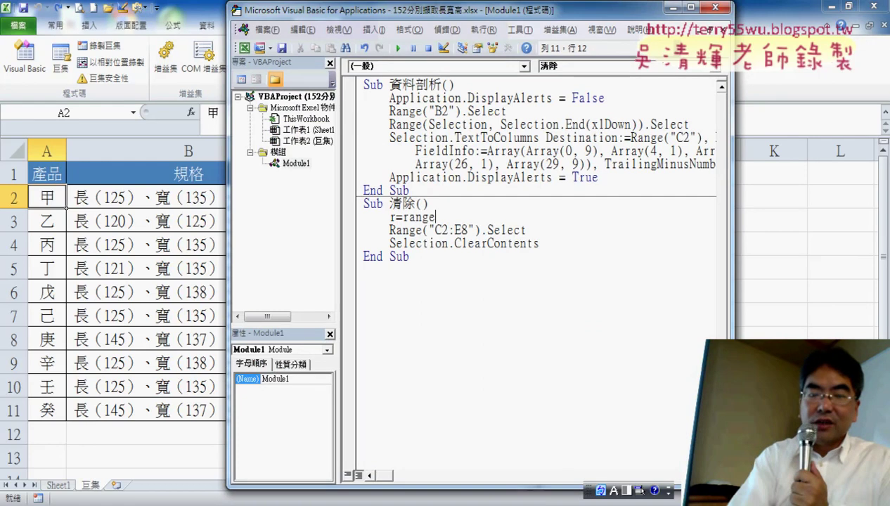
text(("A2)
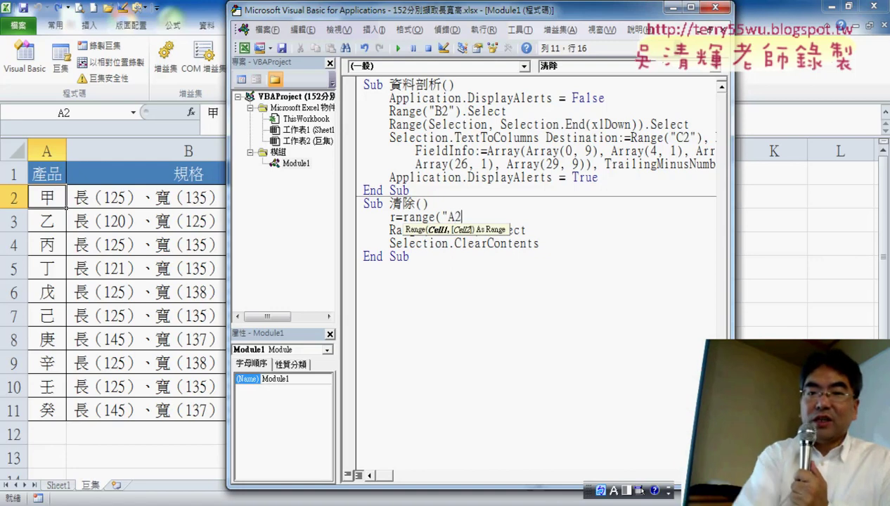
text("))
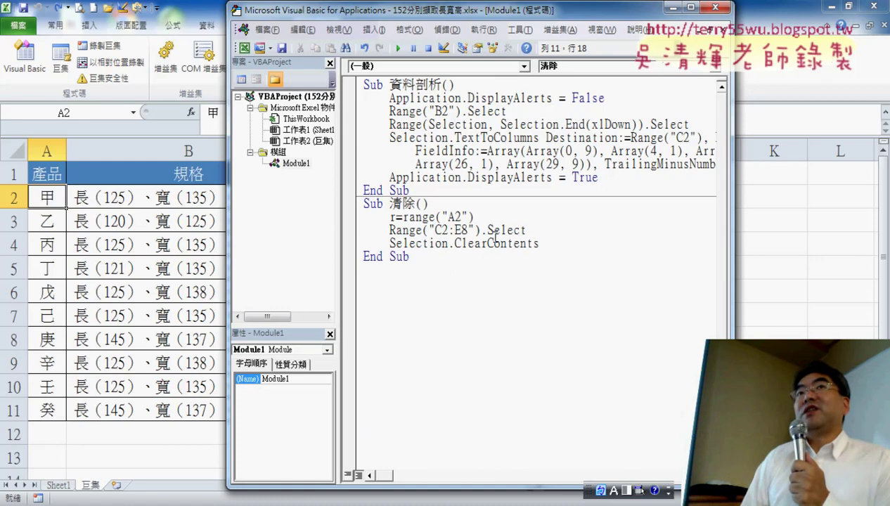
text(.)
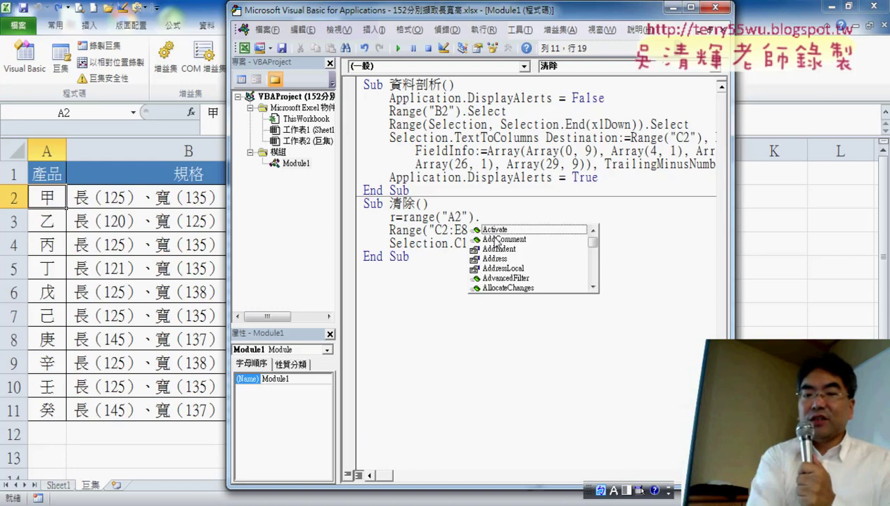
text(E)
click(489, 239)
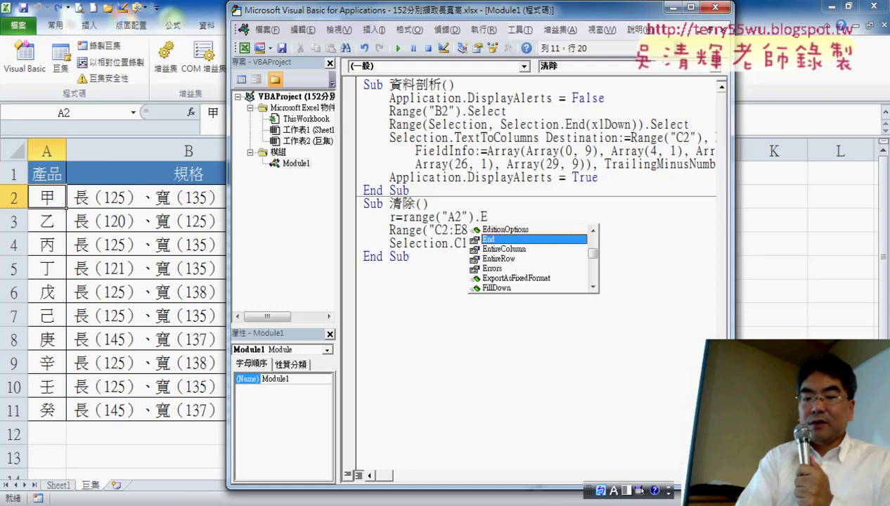
text(()
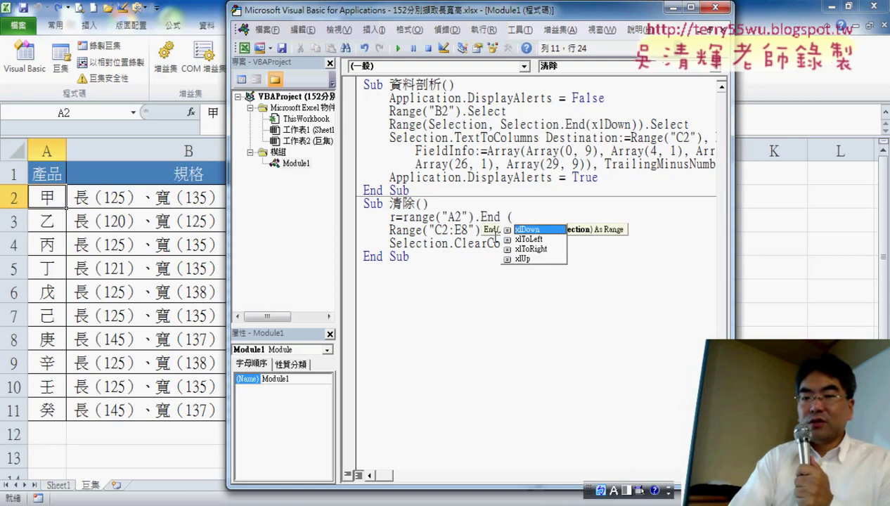
key(Tab)
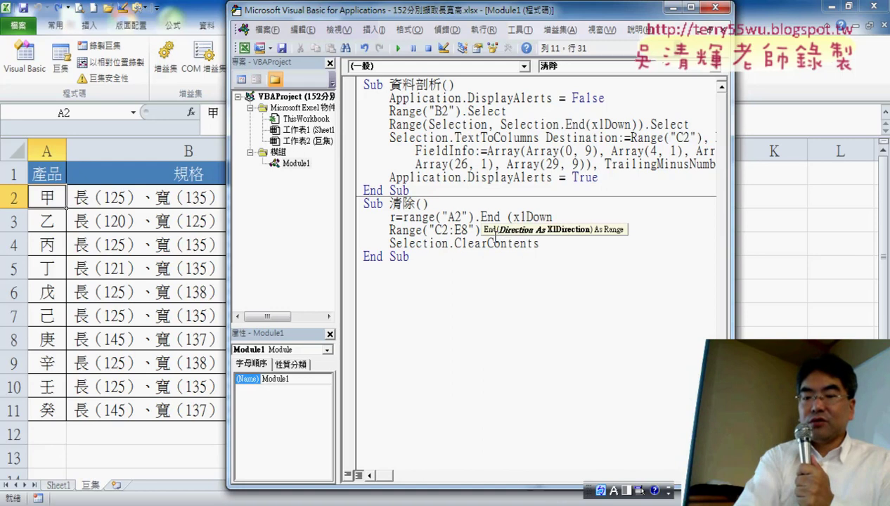
text().ro)
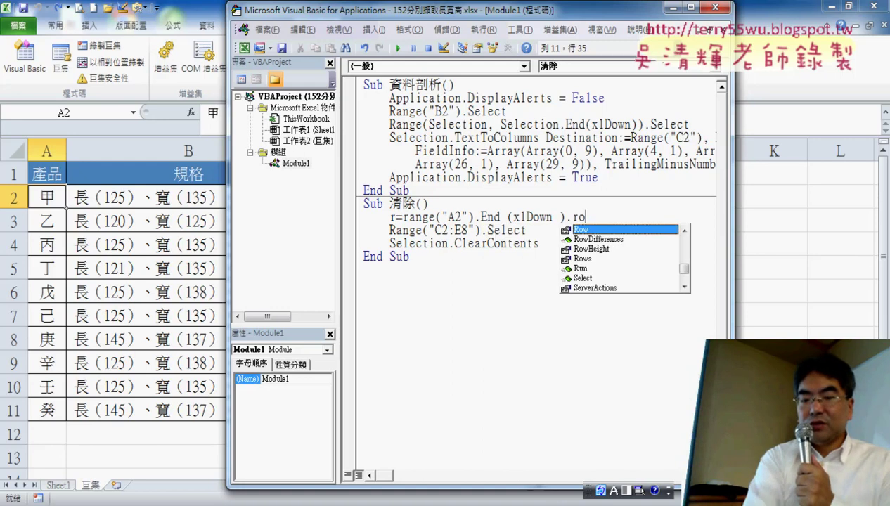
click(517, 262)
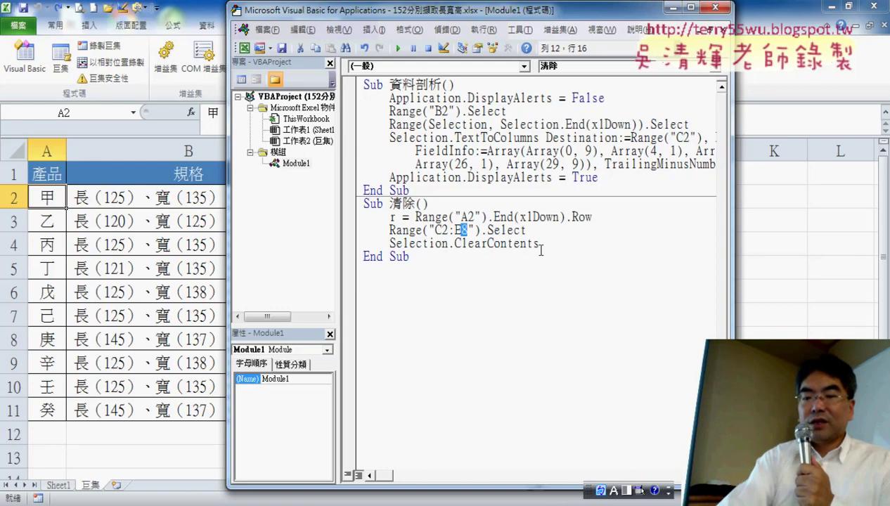
Change the clear range from Range("C2:E8") to Range("C2:E" & r)
key(BackSpace)
text(")
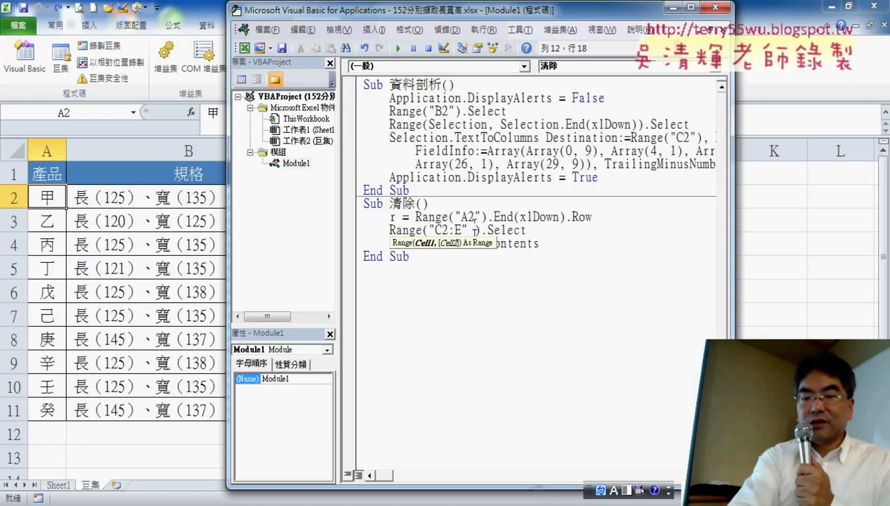
text( & )
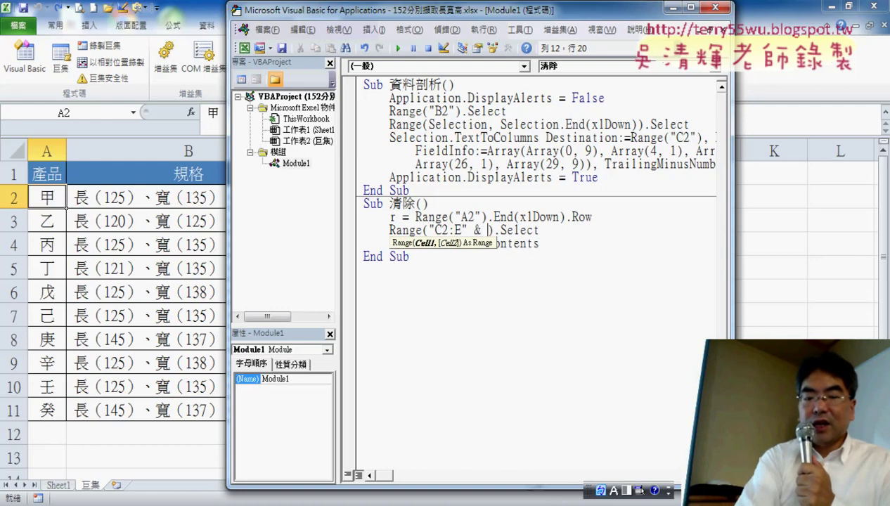
text(r)
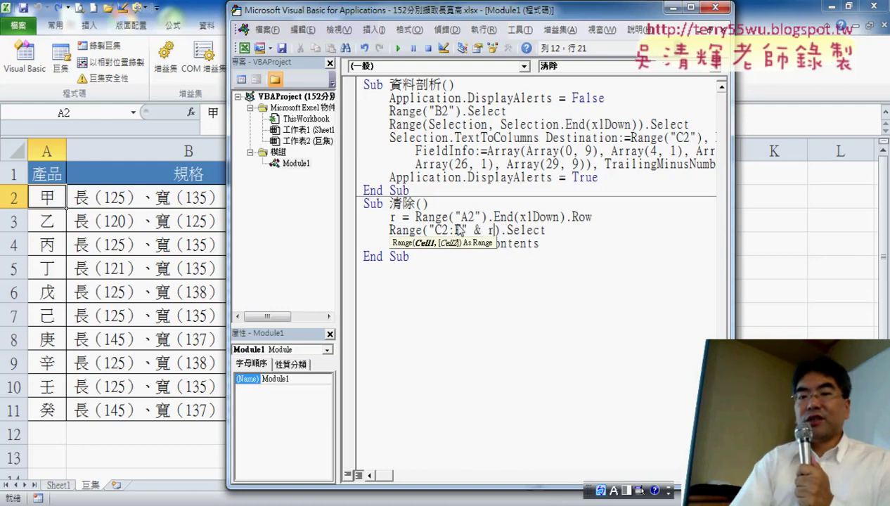
click(485, 384)
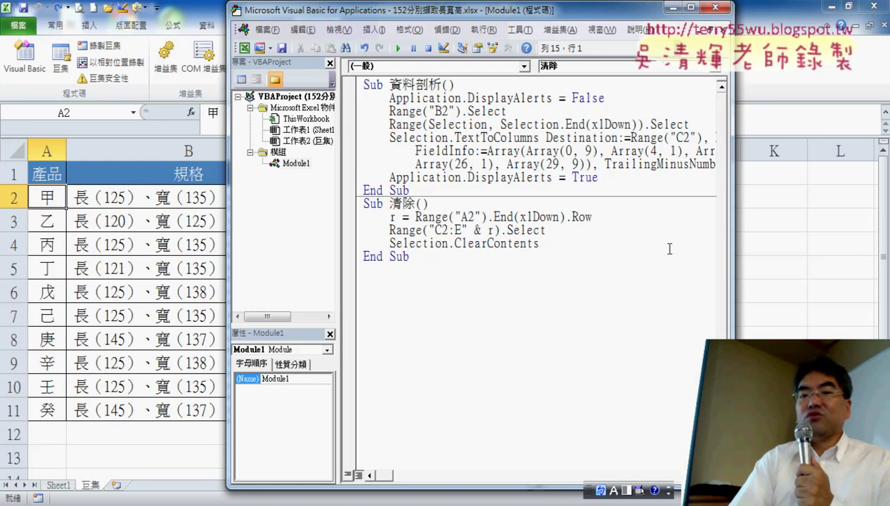
click(783, 283)
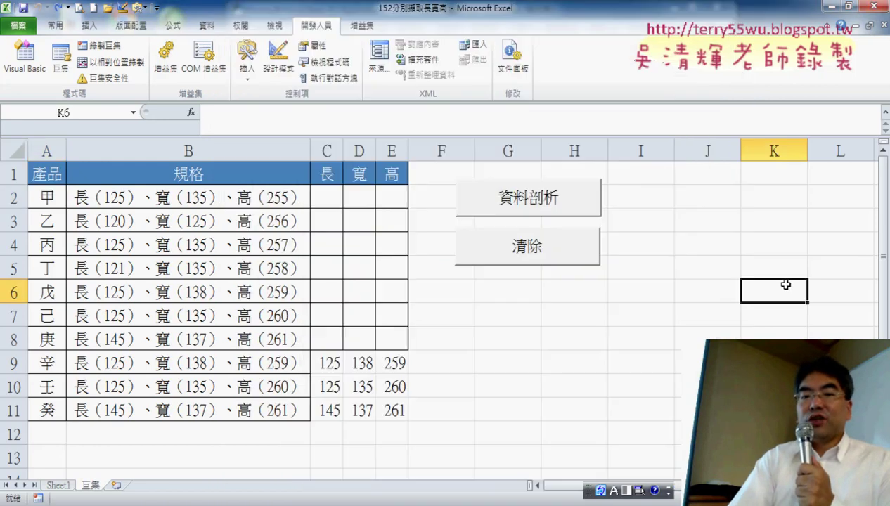
Alternate the 清除 and 資料剖析 buttons twice, confirming 長/寬/高 in C2:E11 fully clear
click(526, 250)
click(531, 207)
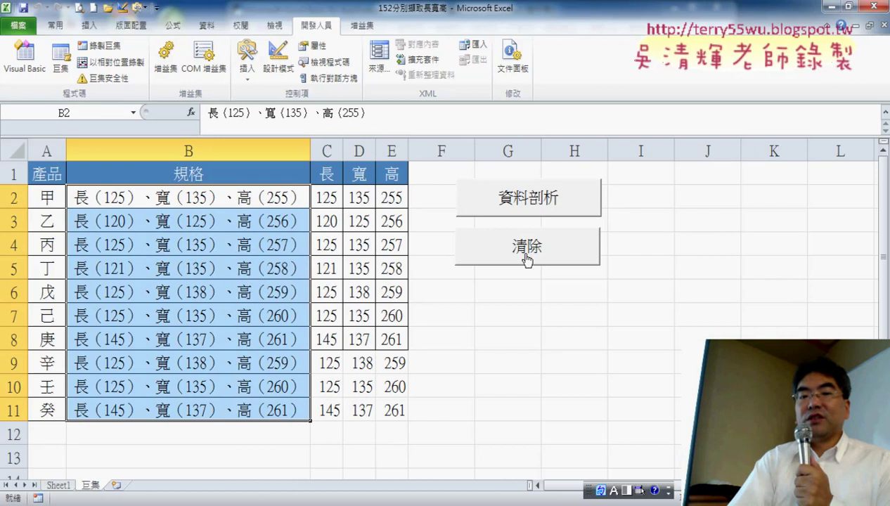
click(527, 257)
click(531, 203)
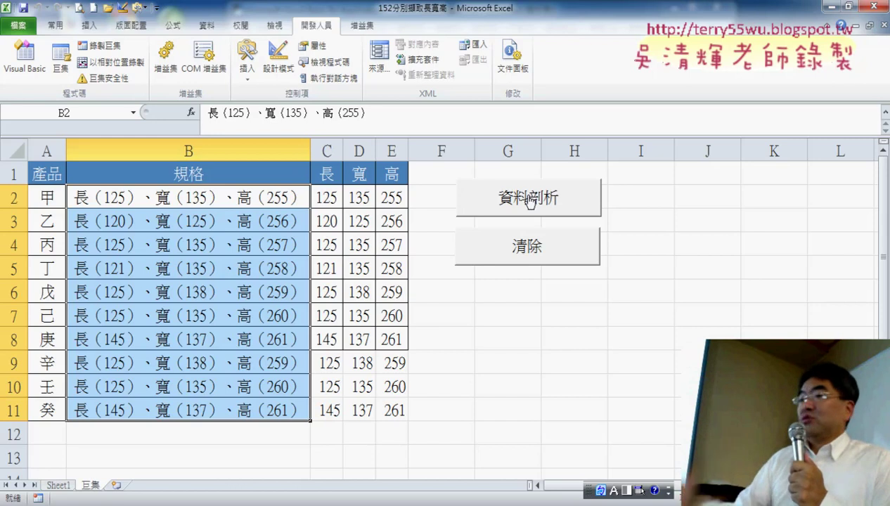
click(534, 260)
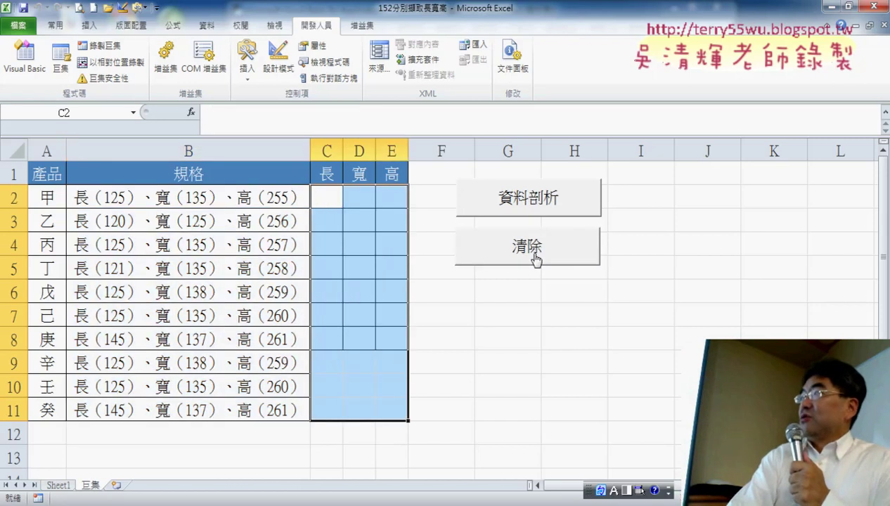
click(511, 363)
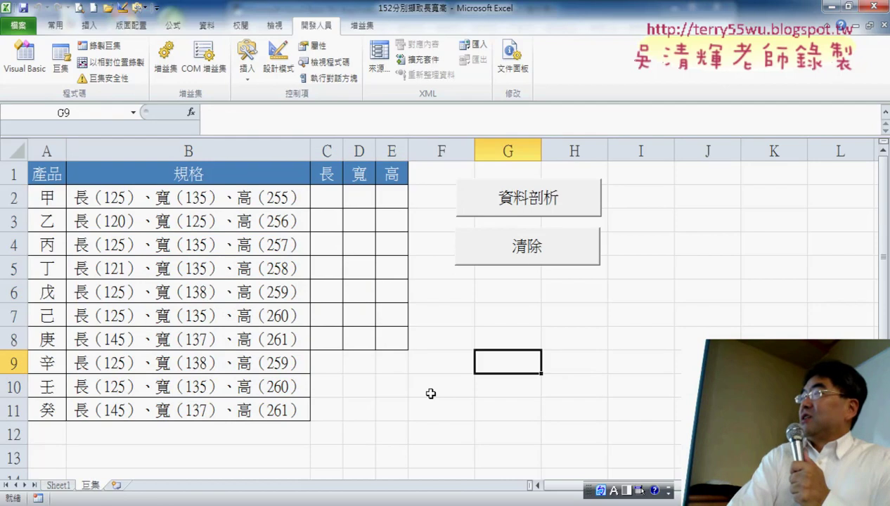
drag(326, 361, 393, 405)
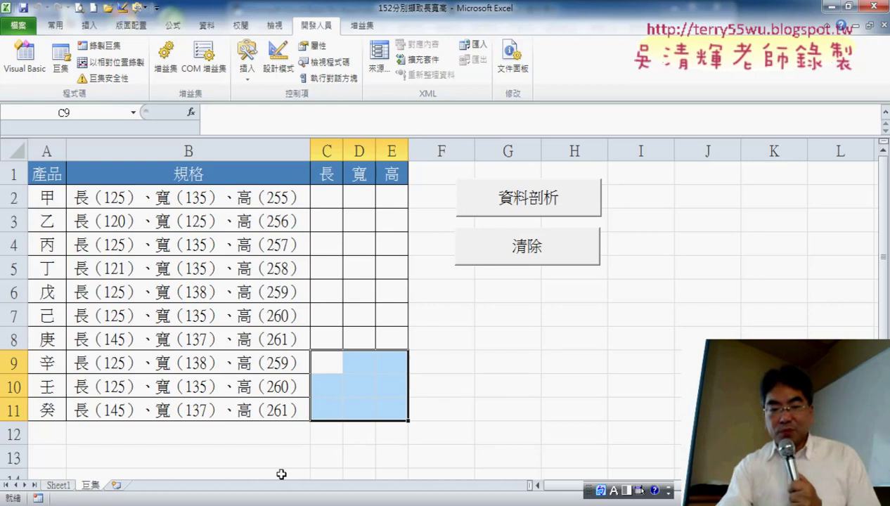
click(219, 503)
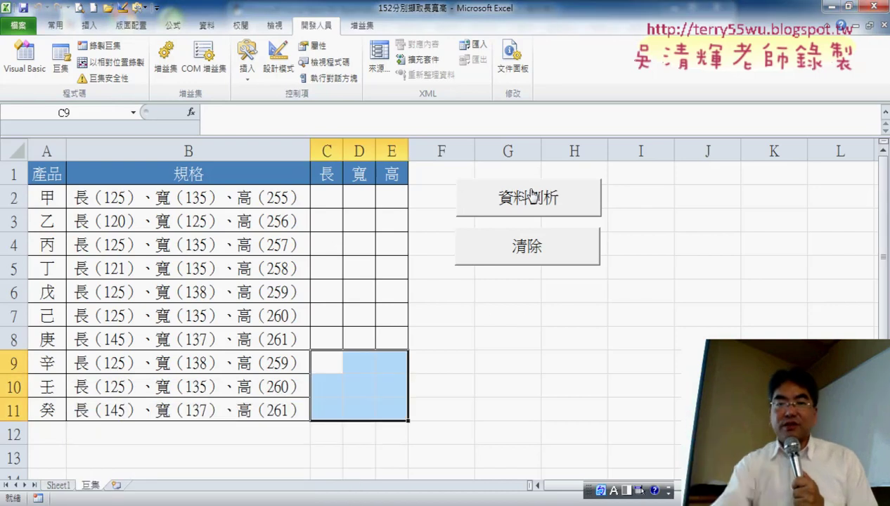
click(532, 194)
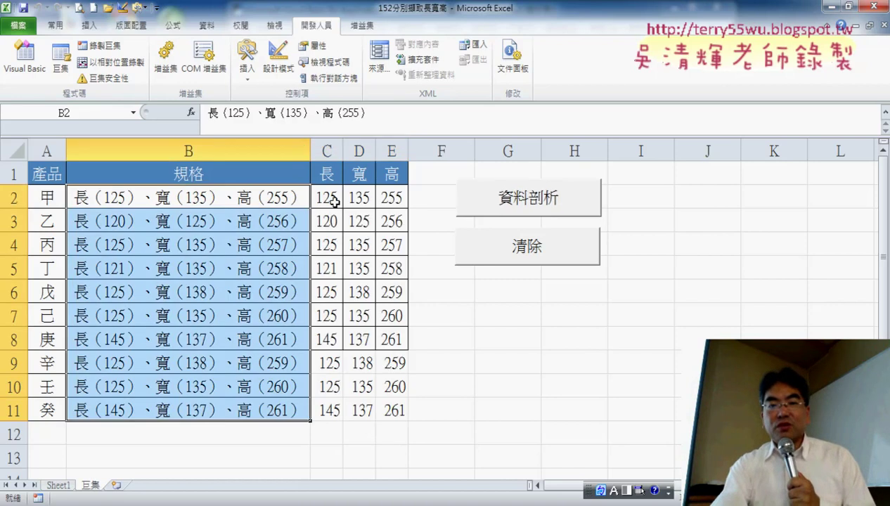
drag(334, 202, 384, 382)
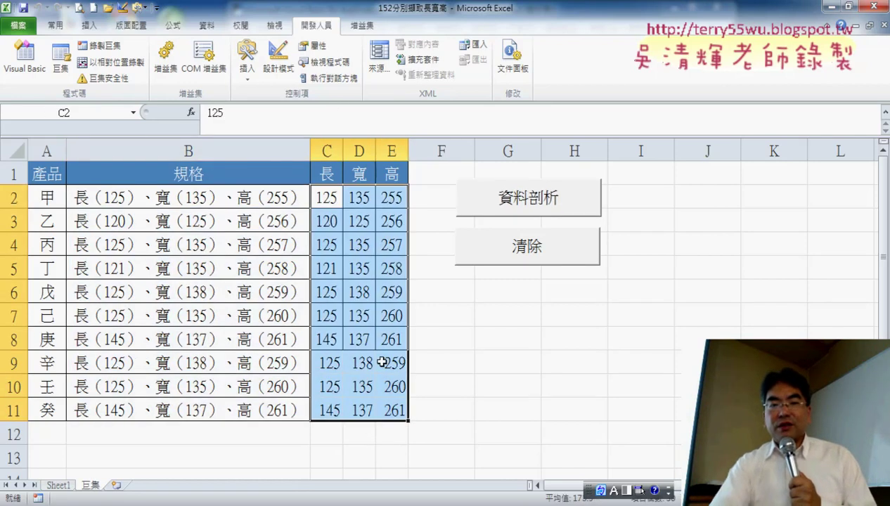
click(530, 250)
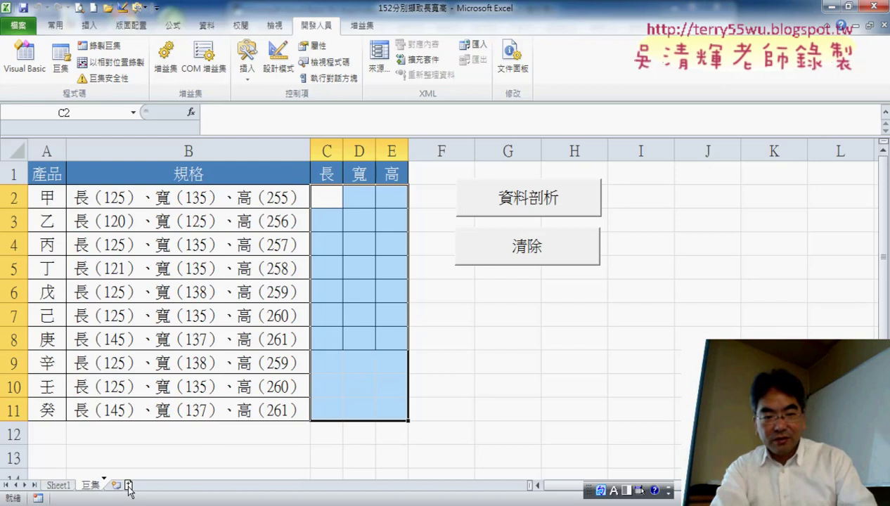
Duplicate the 巨集 sheet and name the copy VBA
drag(128, 487, 123, 485)
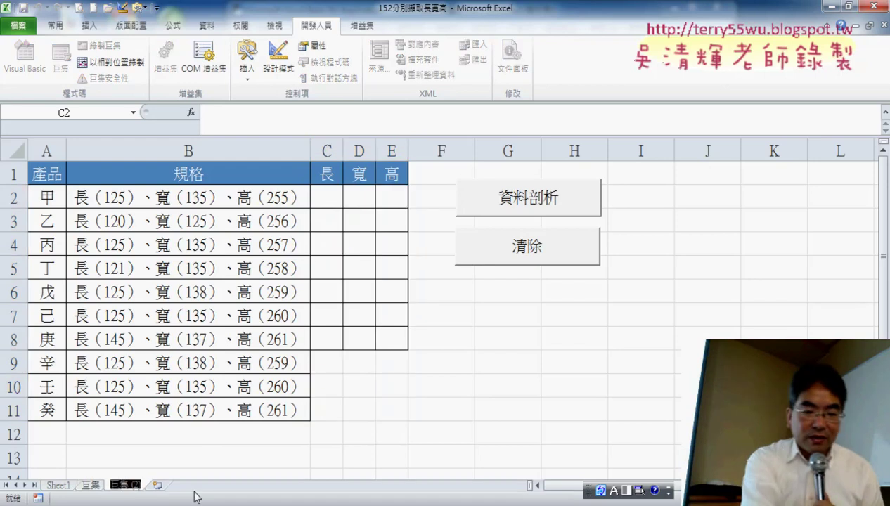
text(VBA)
key(Return)
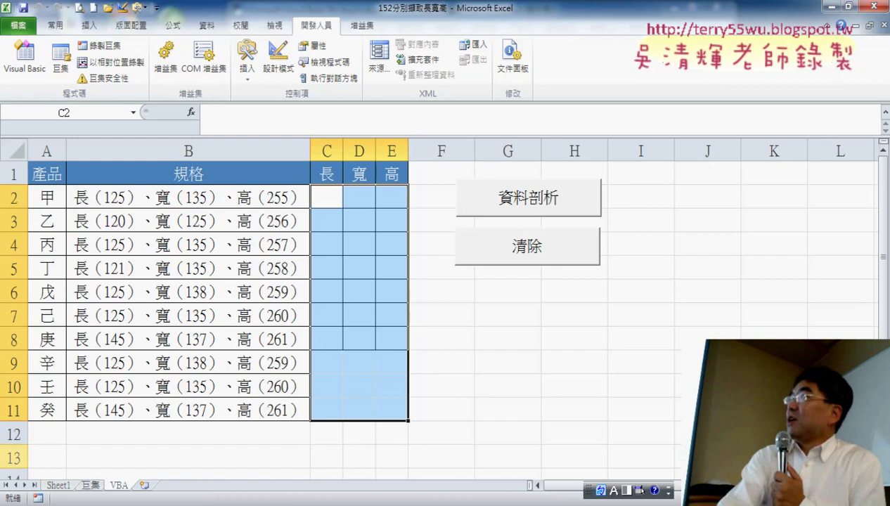
Inspect cells C2, D2 and E2 on the copied sheet, ending back on C2
click(325, 198)
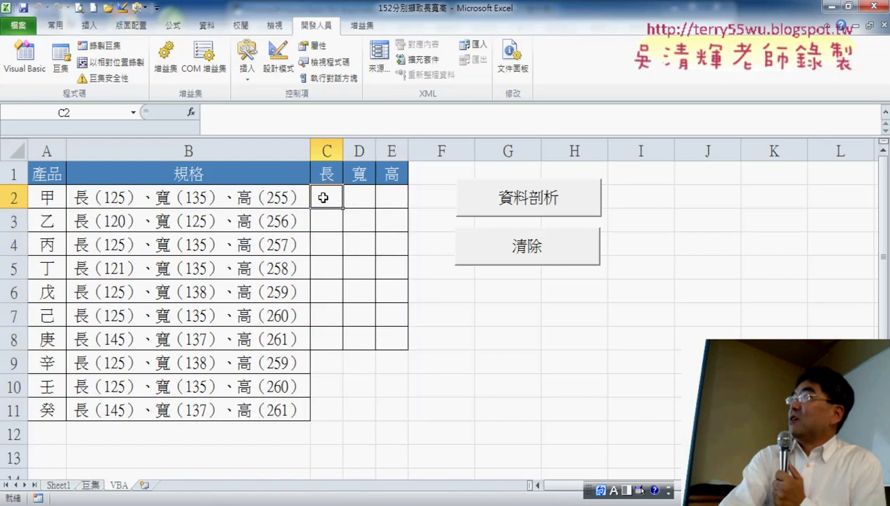
click(358, 197)
click(382, 196)
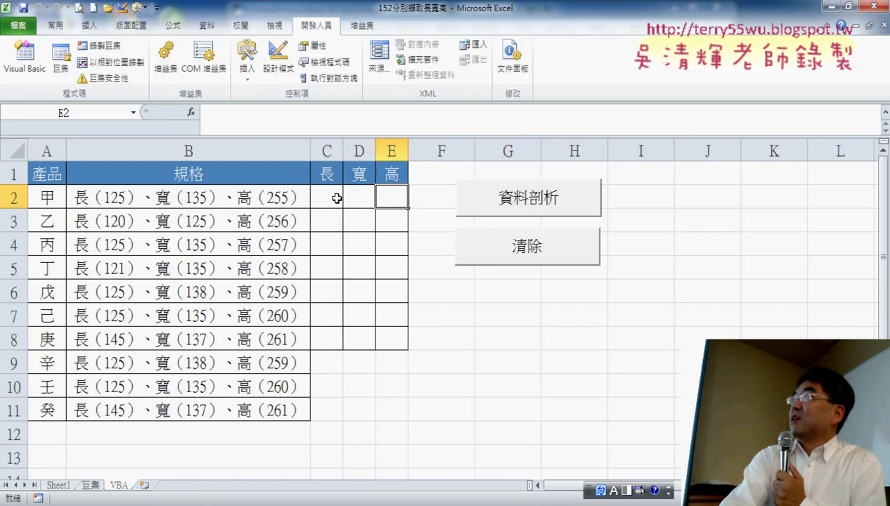
click(337, 199)
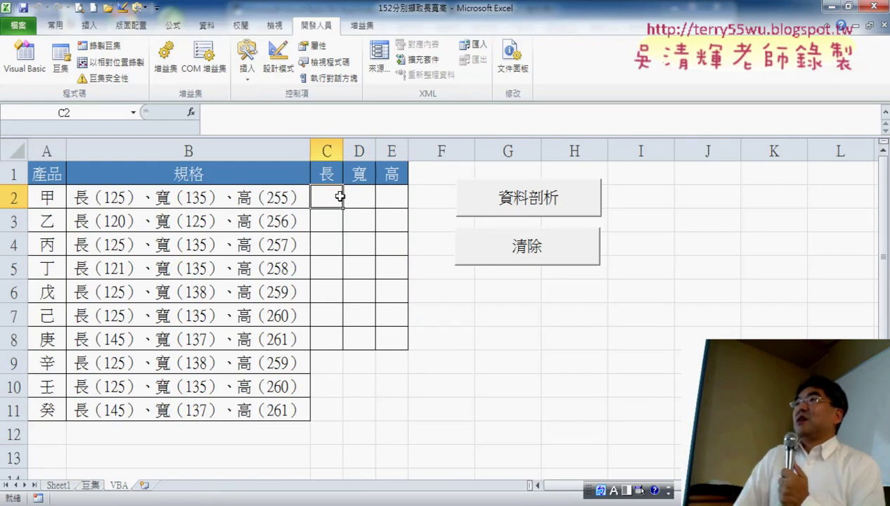